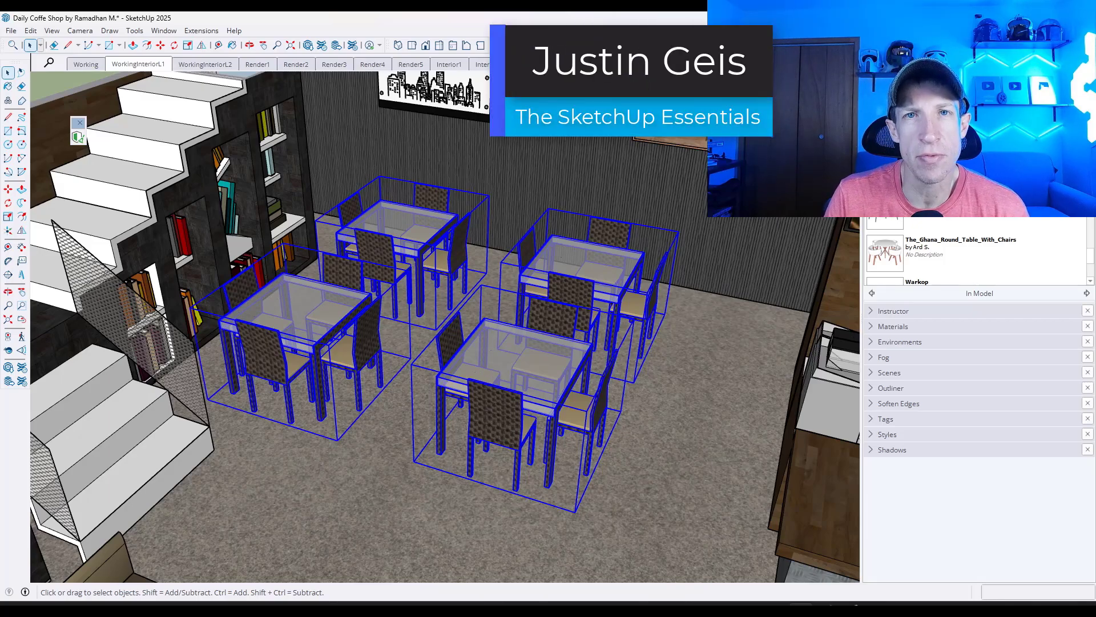
# - Replace the four selected table sets with The_Ghana_Round_Table_With_Chairs component
pyautogui.rightClick(926, 220)
pyautogui.click(964, 292)
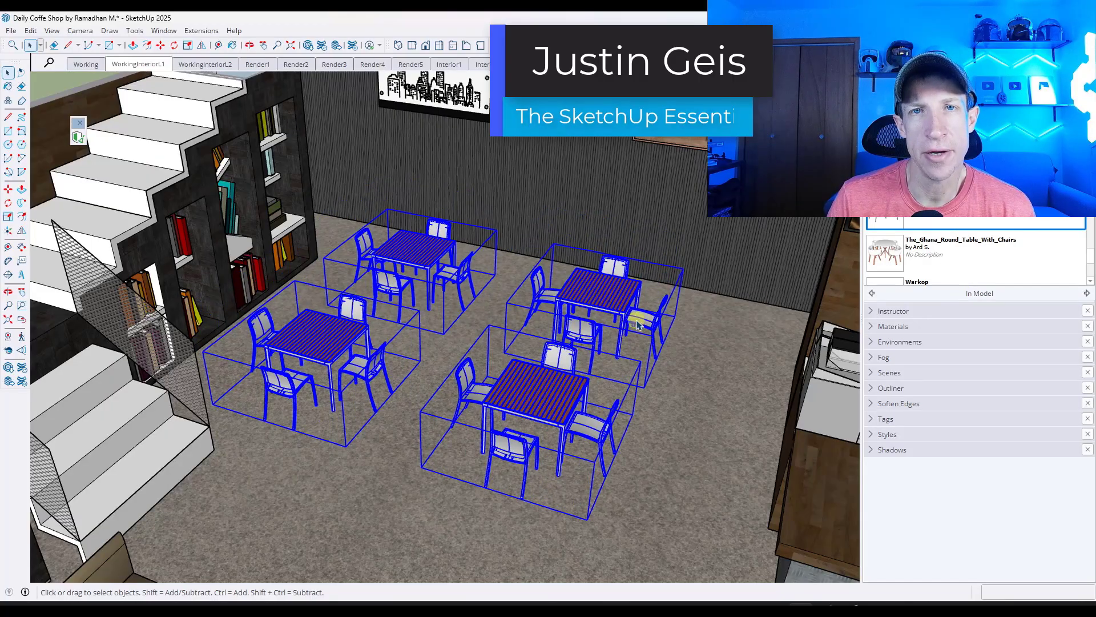
pyautogui.rightClick(926, 251)
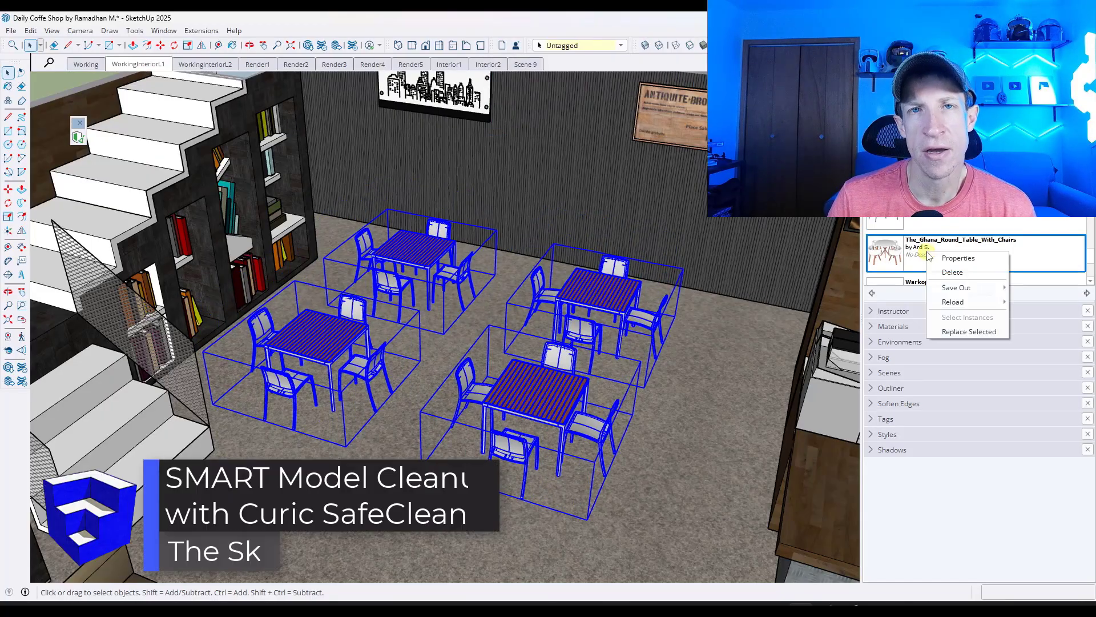
pyautogui.click(960, 328)
pyautogui.scroll(-1, 937, 242)
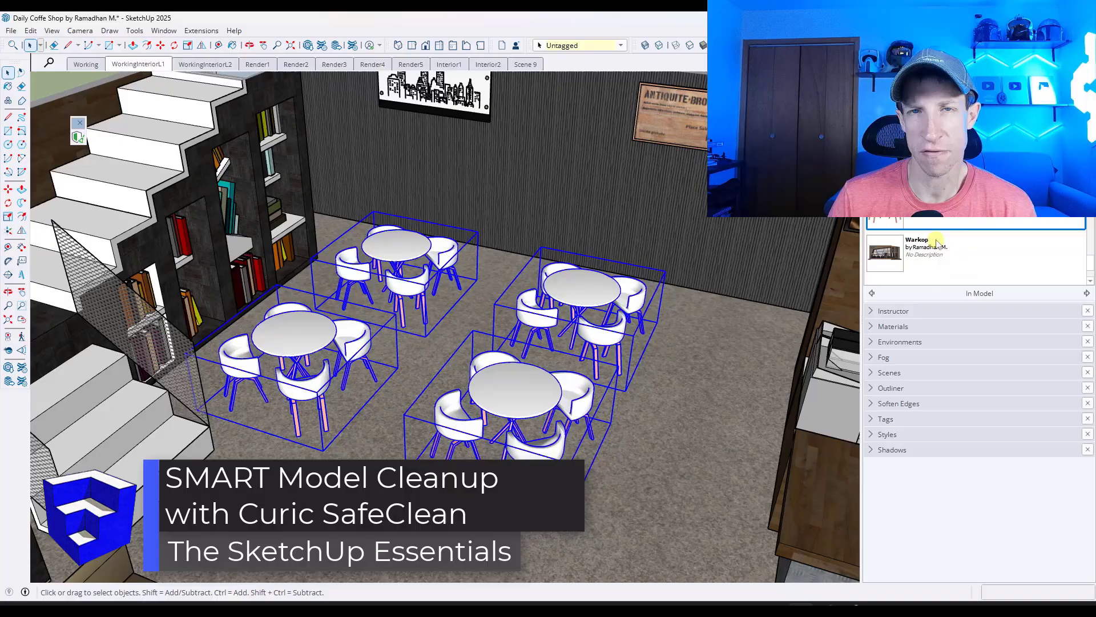
pyautogui.scroll(-3, 938, 244)
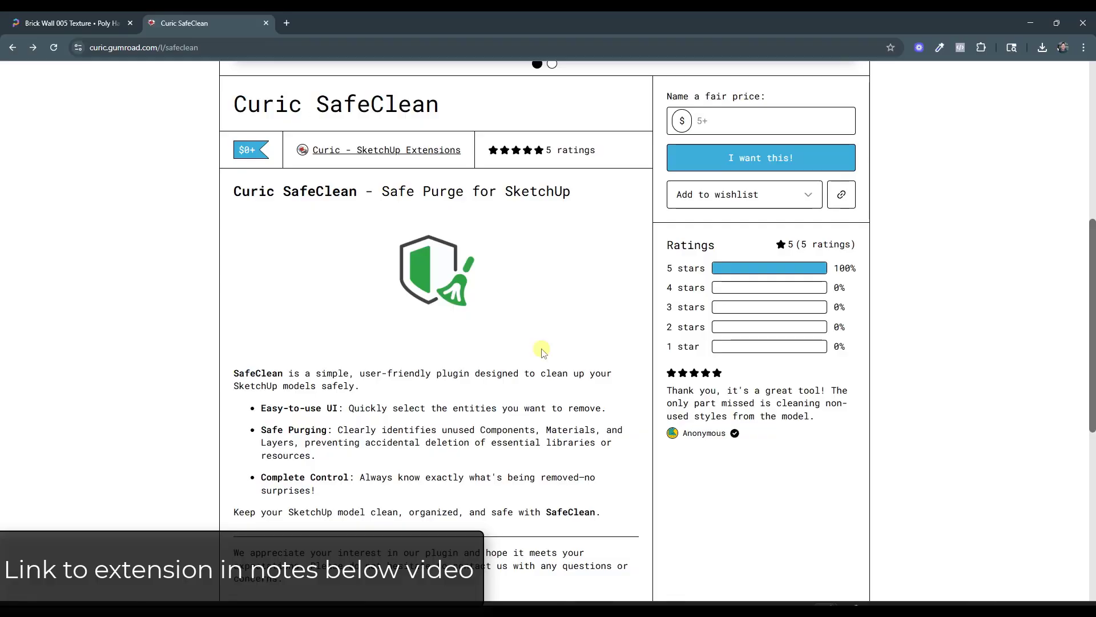
# - Browse the Curic SafeClean Gumroad page, then minimize the browser to return to SketchUp
pyautogui.scroll(7, 550, 328)
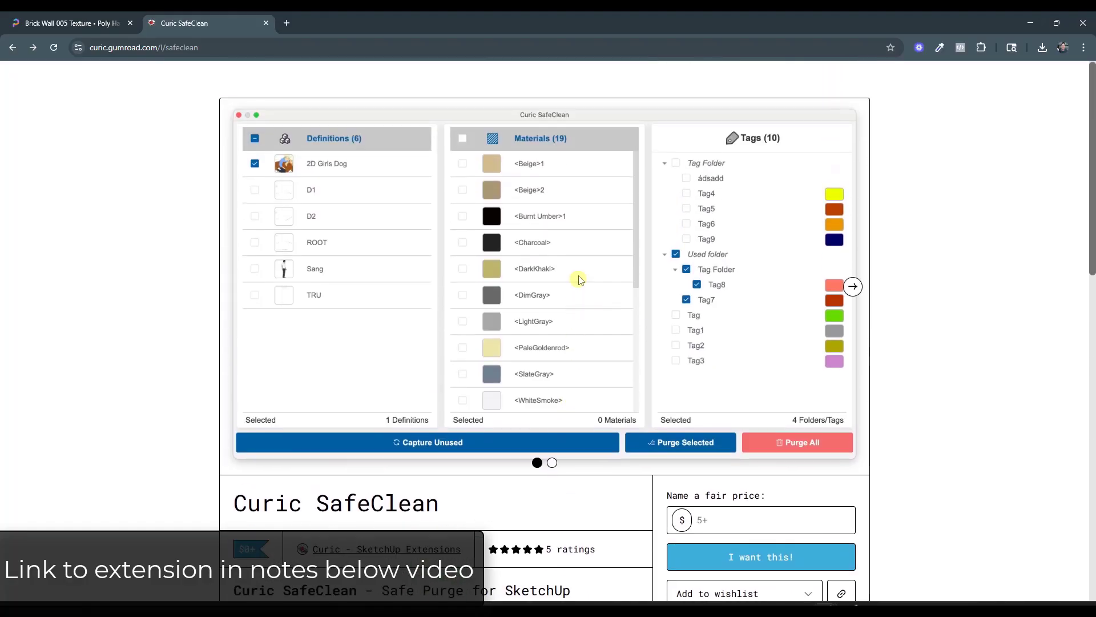
pyautogui.scroll(-3, 431, 176)
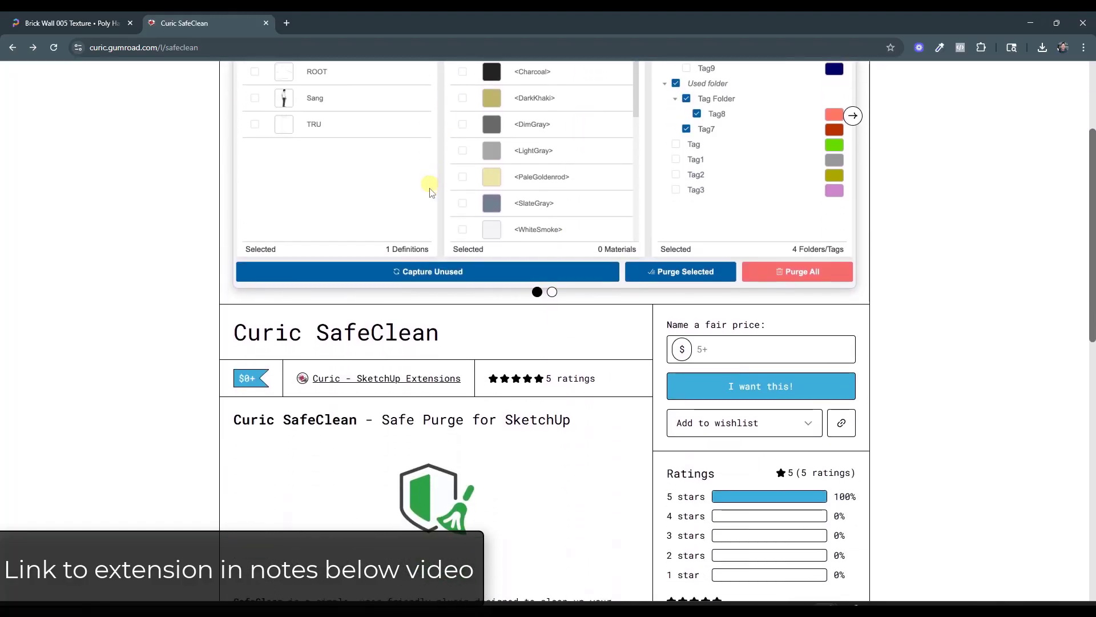
pyautogui.scroll(-3, 215, 336)
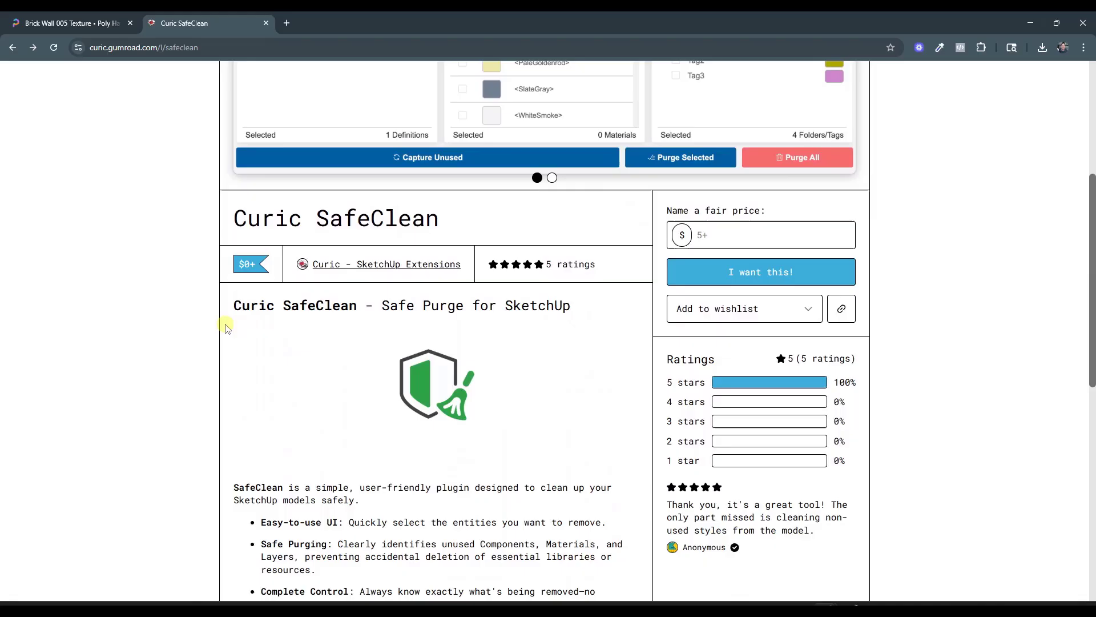
pyautogui.scroll(-1, 225, 322)
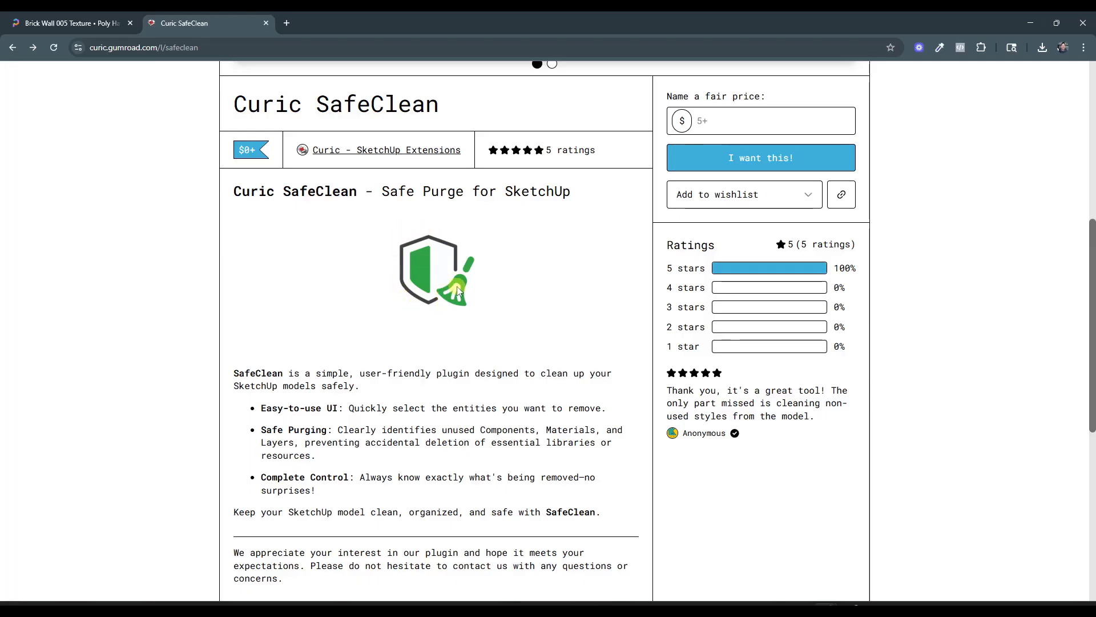
pyautogui.scroll(5, 514, 309)
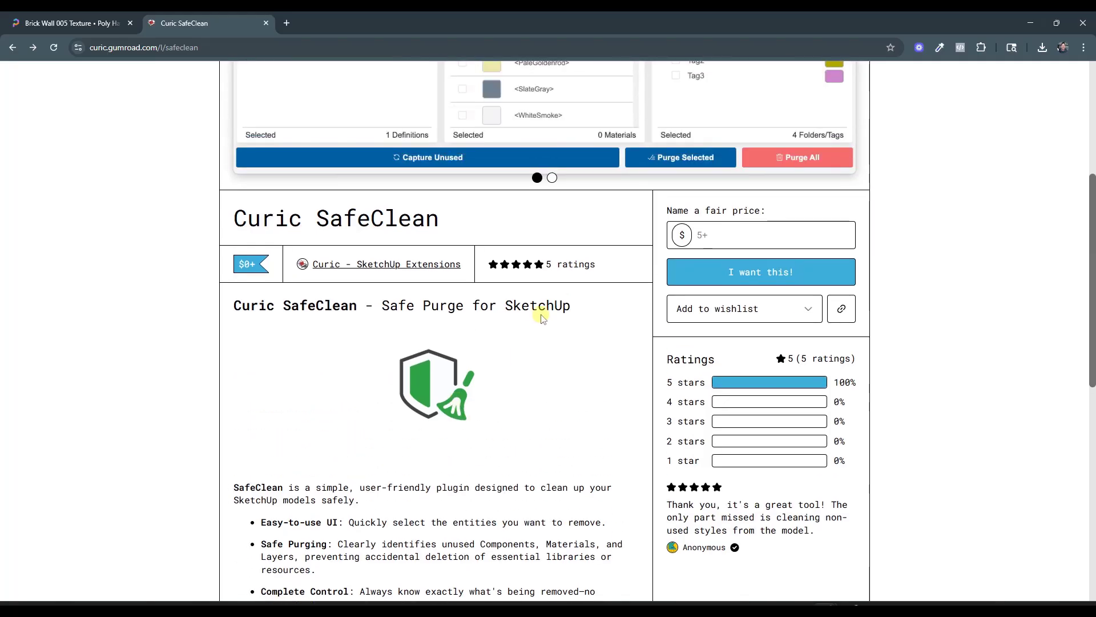
pyautogui.scroll(1, 621, 309)
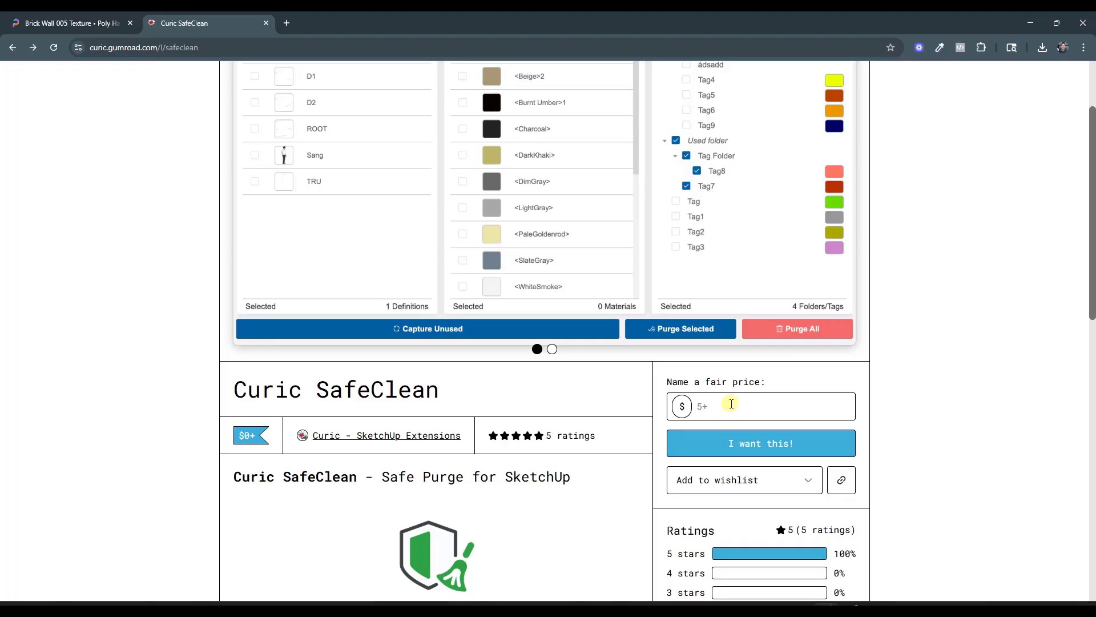
pyautogui.scroll(2, 738, 403)
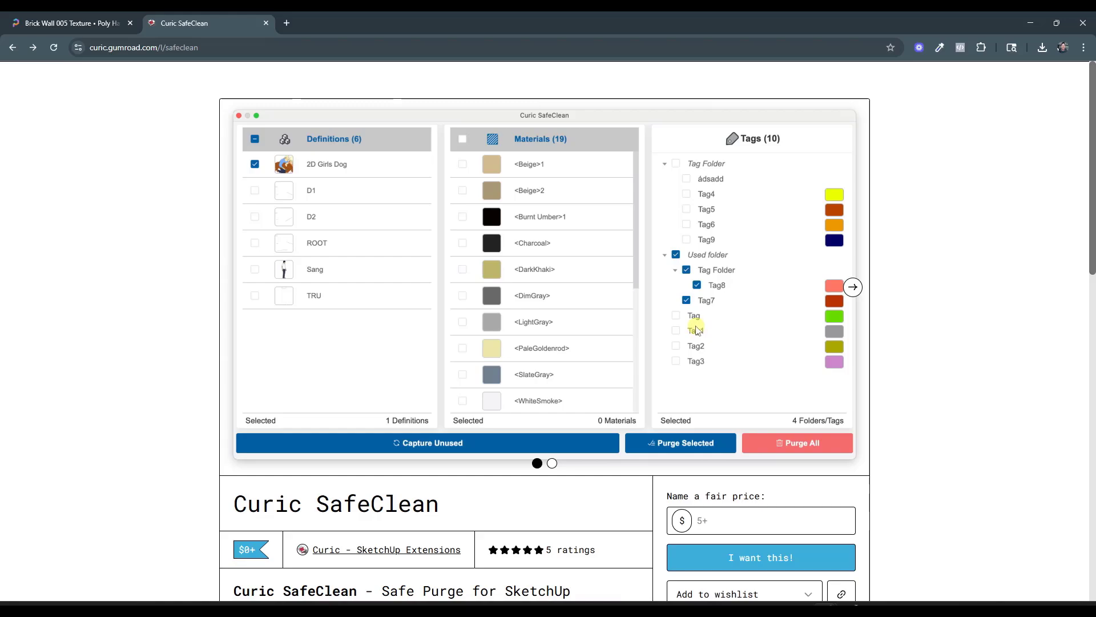
pyautogui.scroll(-5, 531, 320)
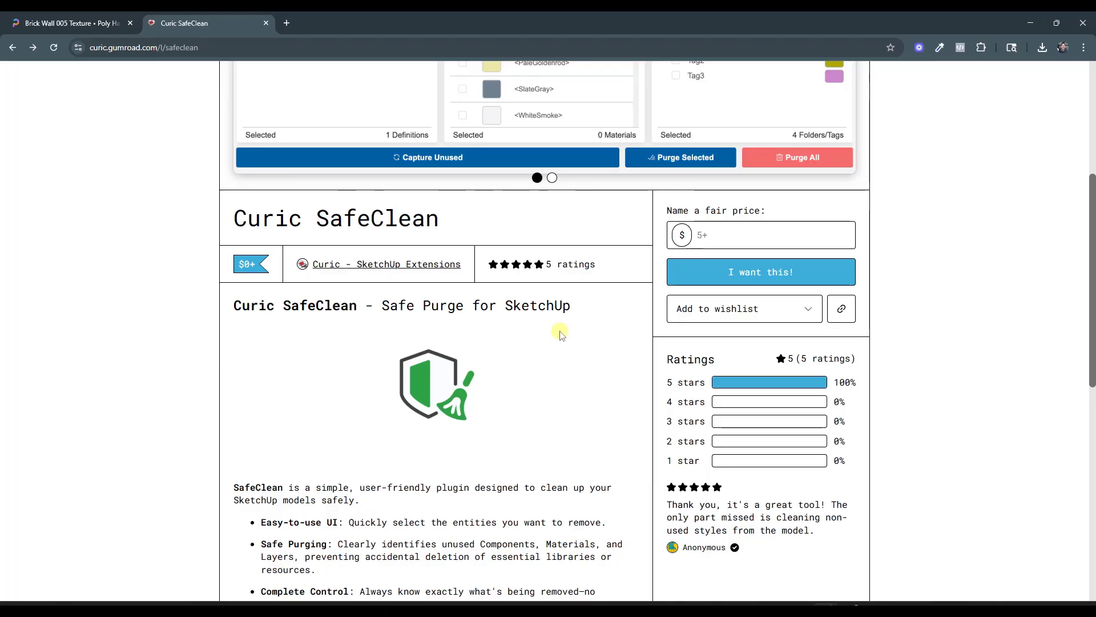
pyautogui.click(1030, 22)
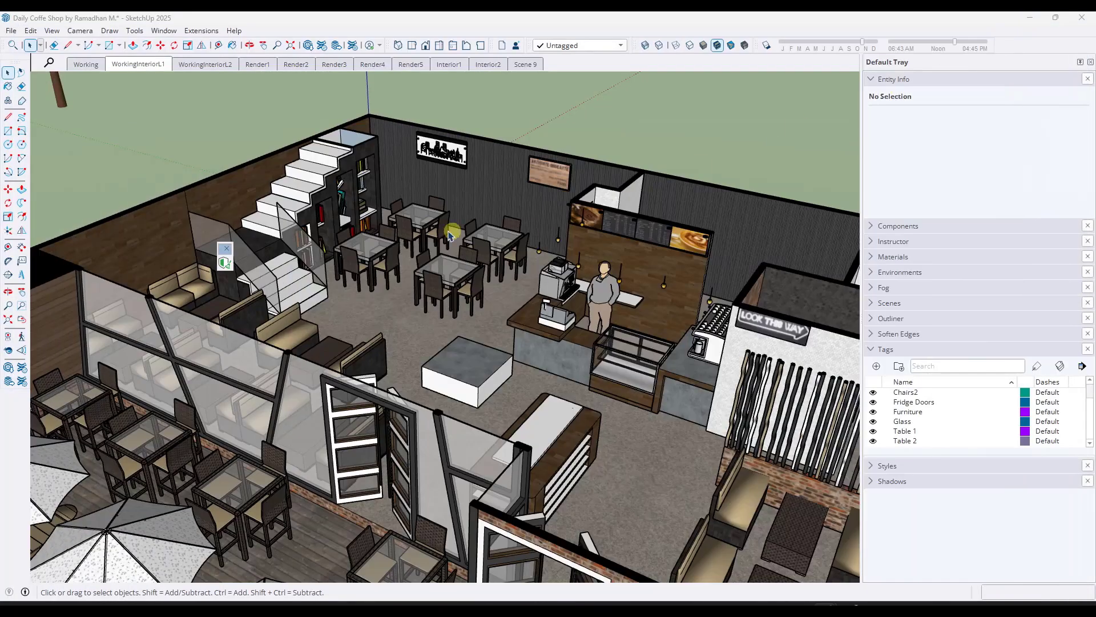
# - Review the installed extensions and move the floating SafeClean toolbar to the canvas's upper-left, clear of the stairs
pyautogui.click(353, 46)
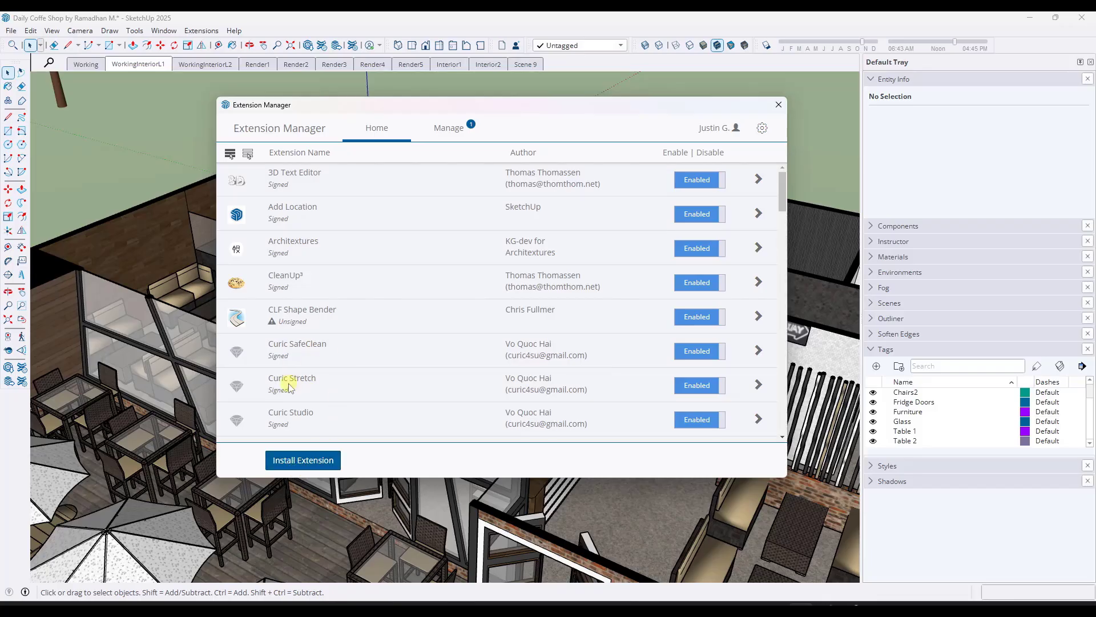
pyautogui.click(779, 106)
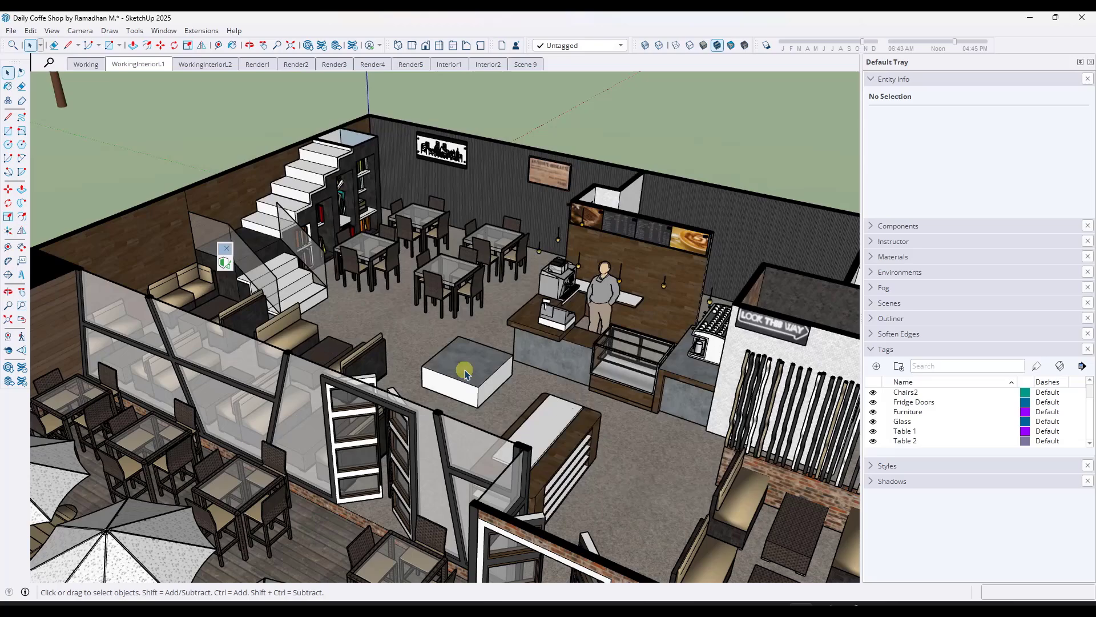
pyautogui.rightClick(636, 45)
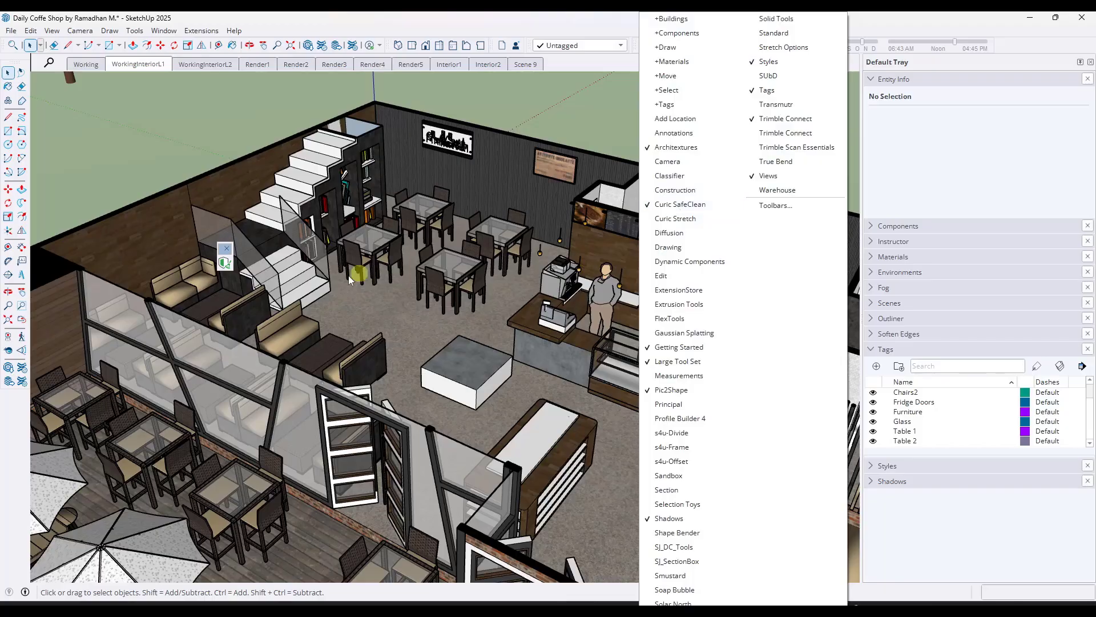
pyautogui.click(221, 254)
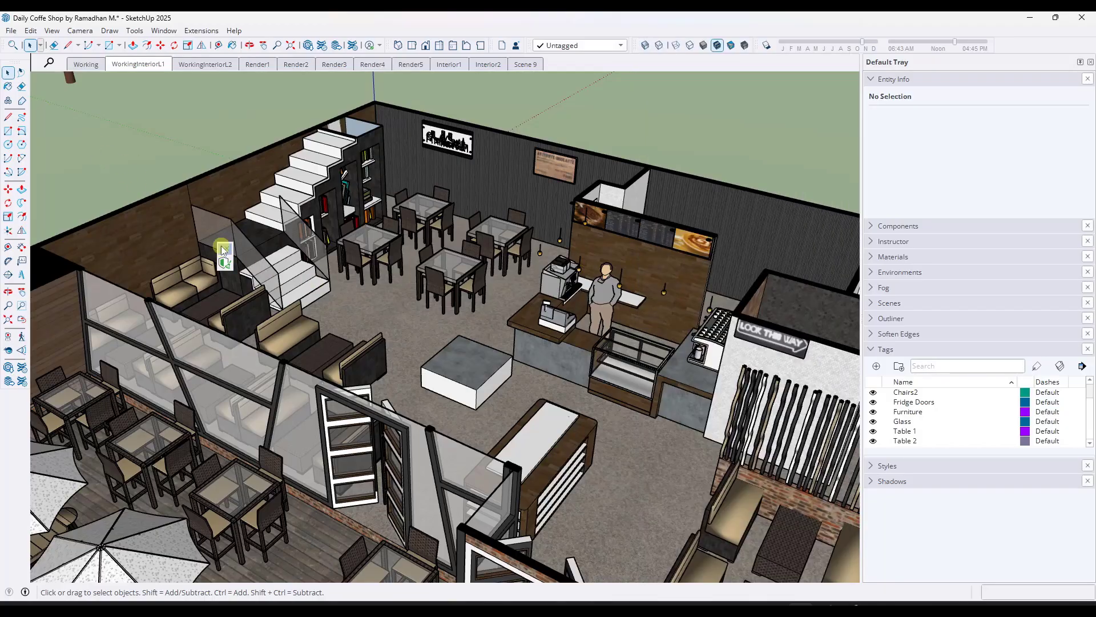
pyautogui.moveTo(223, 253); pyautogui.dragTo(82, 137)
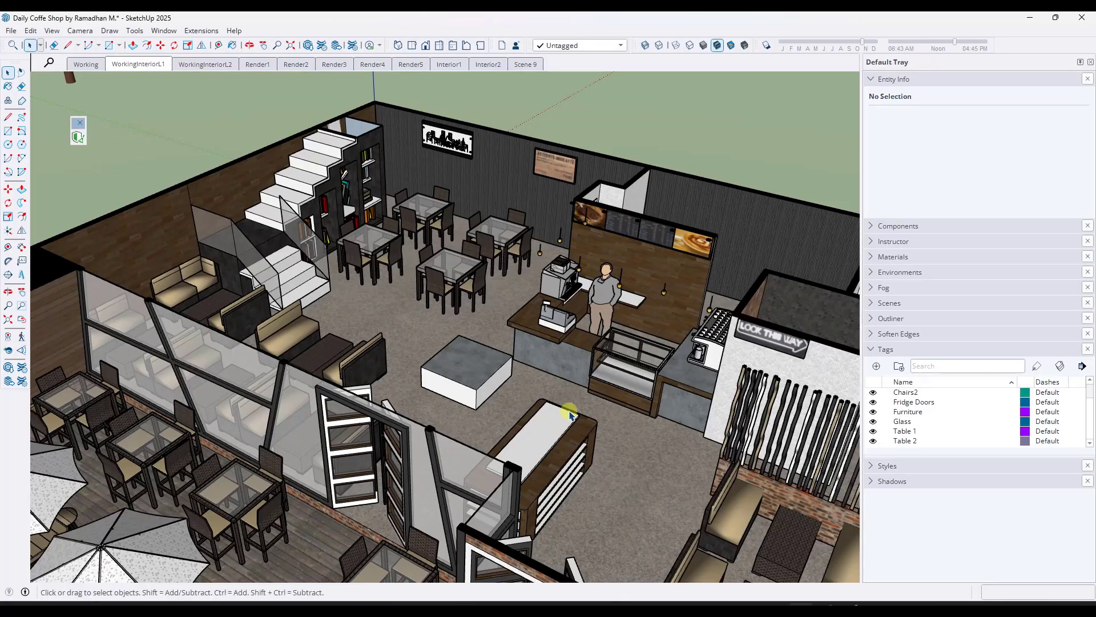
pyautogui.moveTo(568, 414); pyautogui.dragTo(571, 422, button='middle')
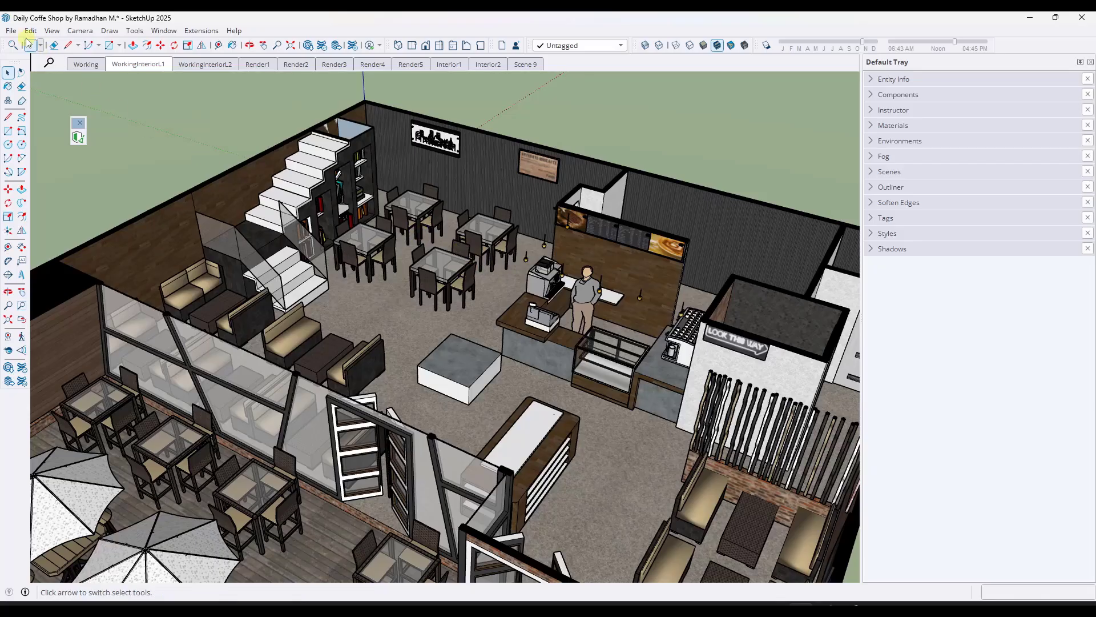
# - Save the coffee shop model and decline the Purge Unused prompt
pyautogui.click(11, 31)
pyautogui.click(27, 88)
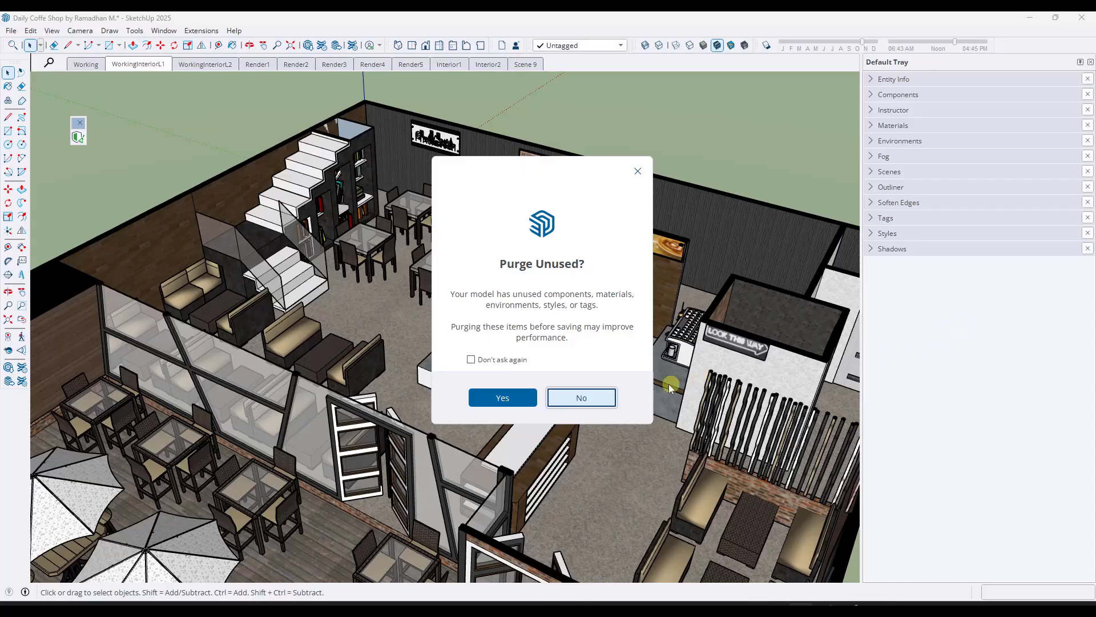
pyautogui.click(584, 398)
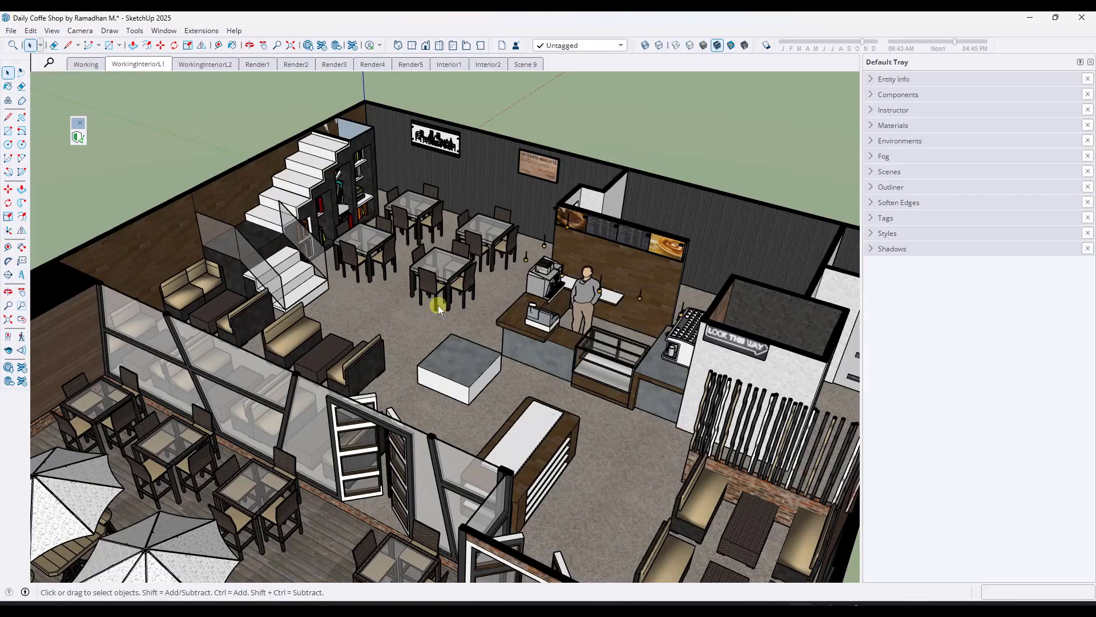
# - Set the Render2 scene's environment source to In Model, then return to the WorkingInteriorL1 scene
pyautogui.scroll(-3, 467, 286)
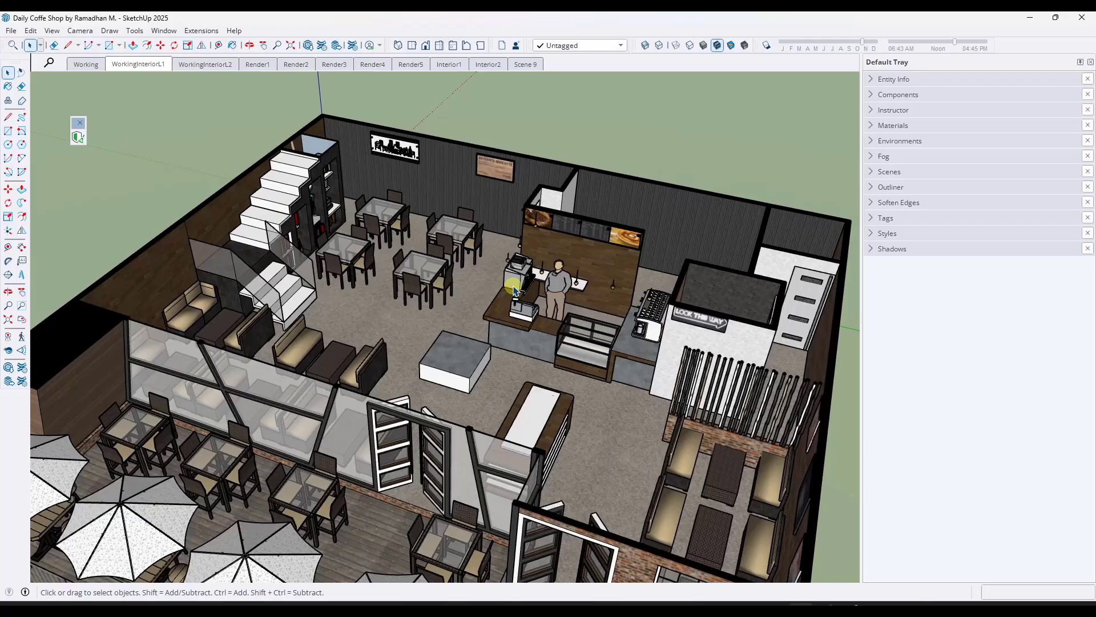
pyautogui.click(167, 63)
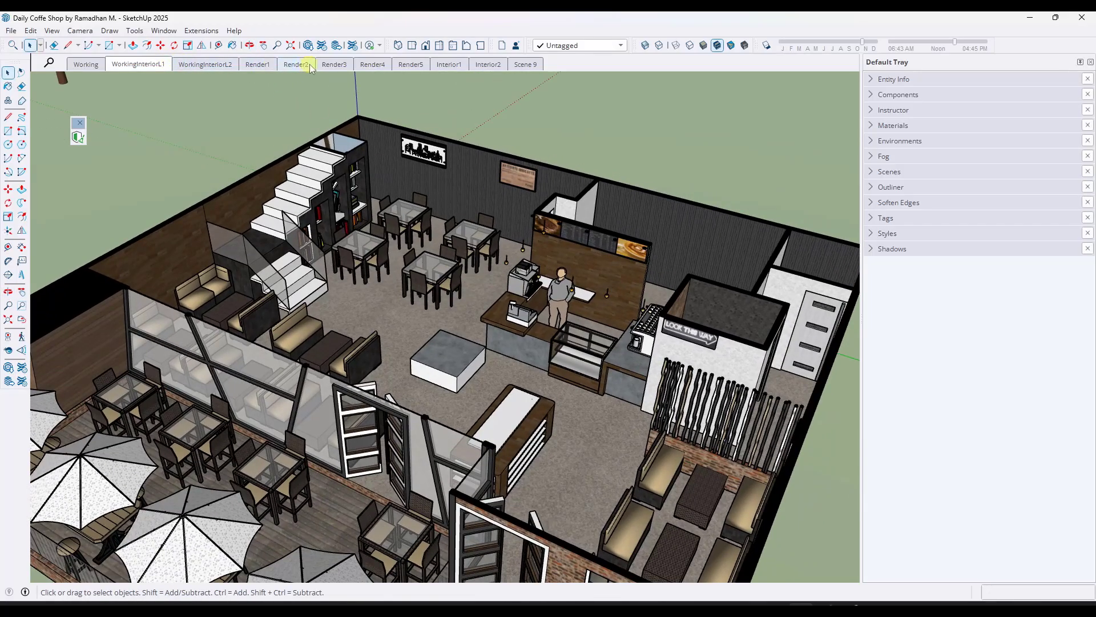
pyautogui.click(292, 65)
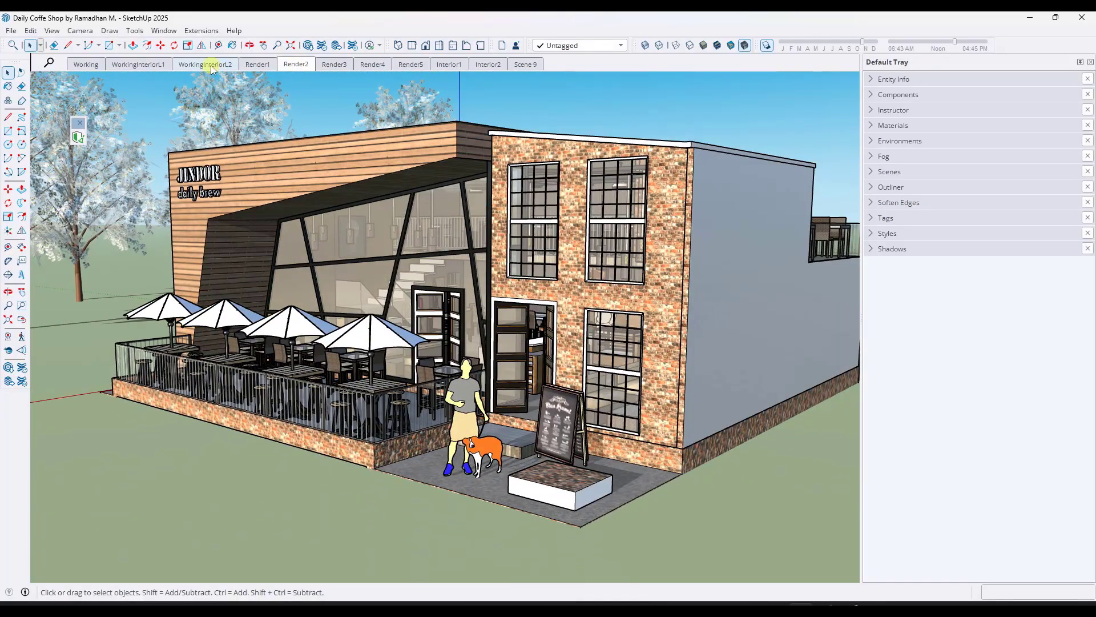
pyautogui.click(874, 141)
pyautogui.click(936, 303)
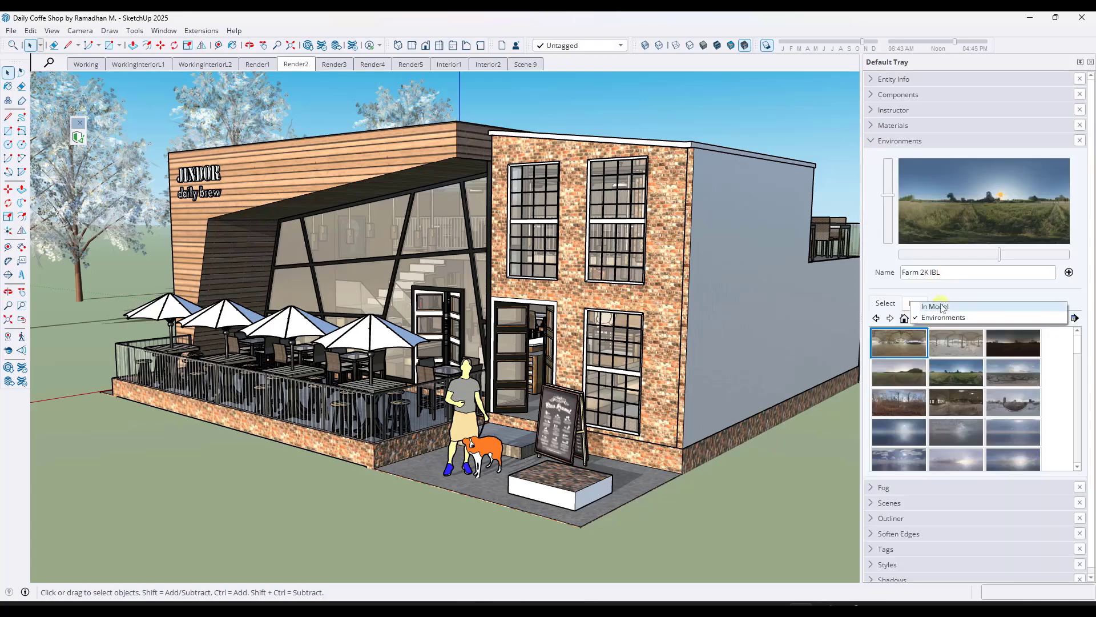
pyautogui.click(943, 307)
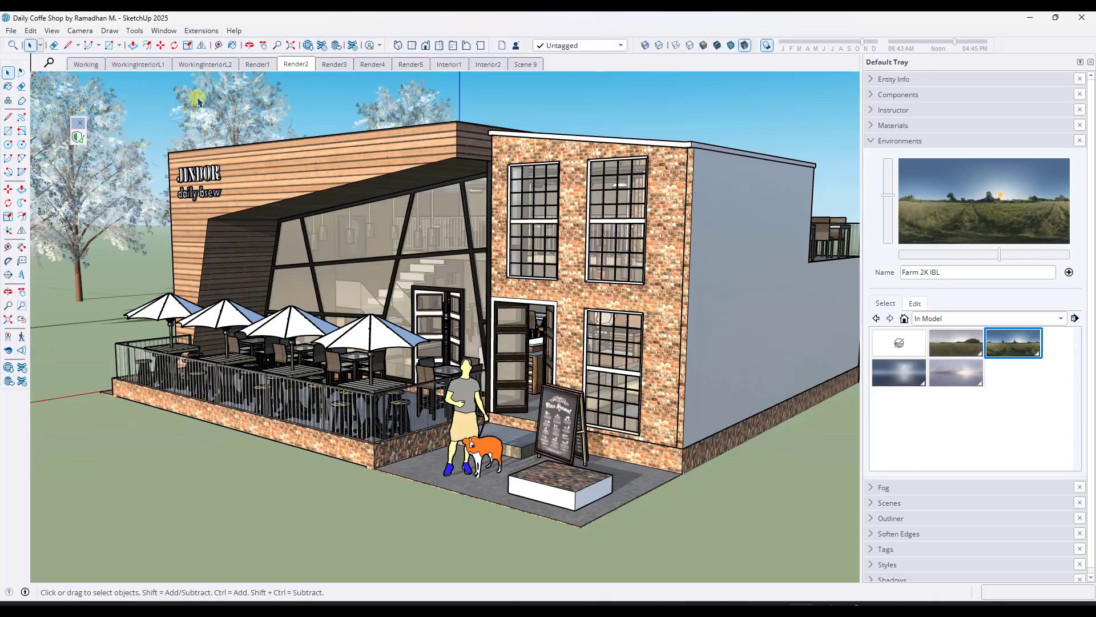
pyautogui.click(138, 64)
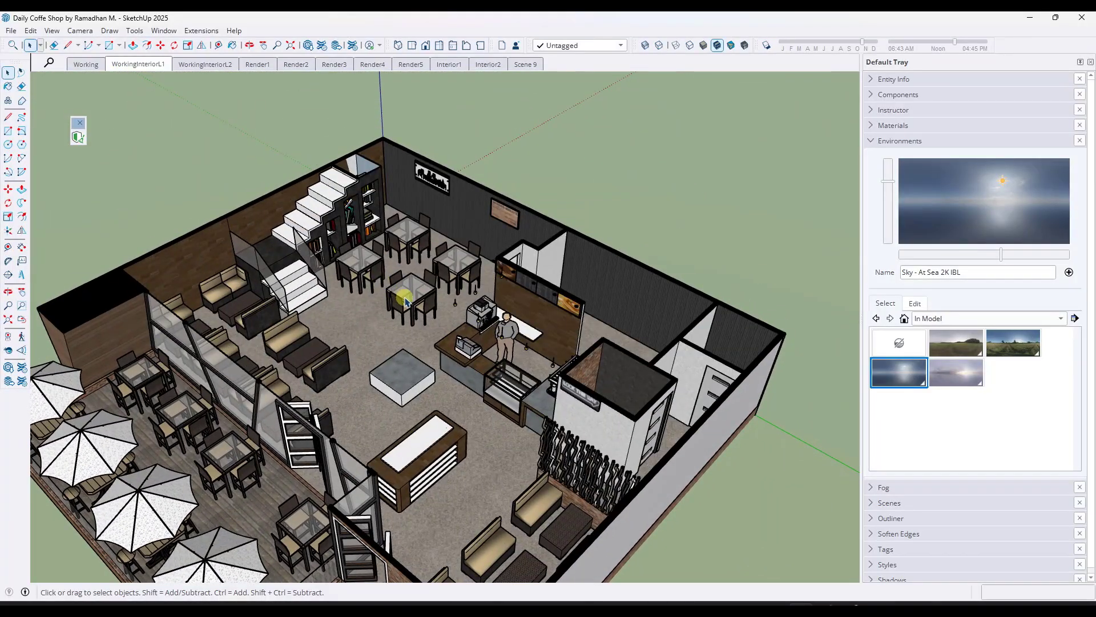
pyautogui.click(869, 141)
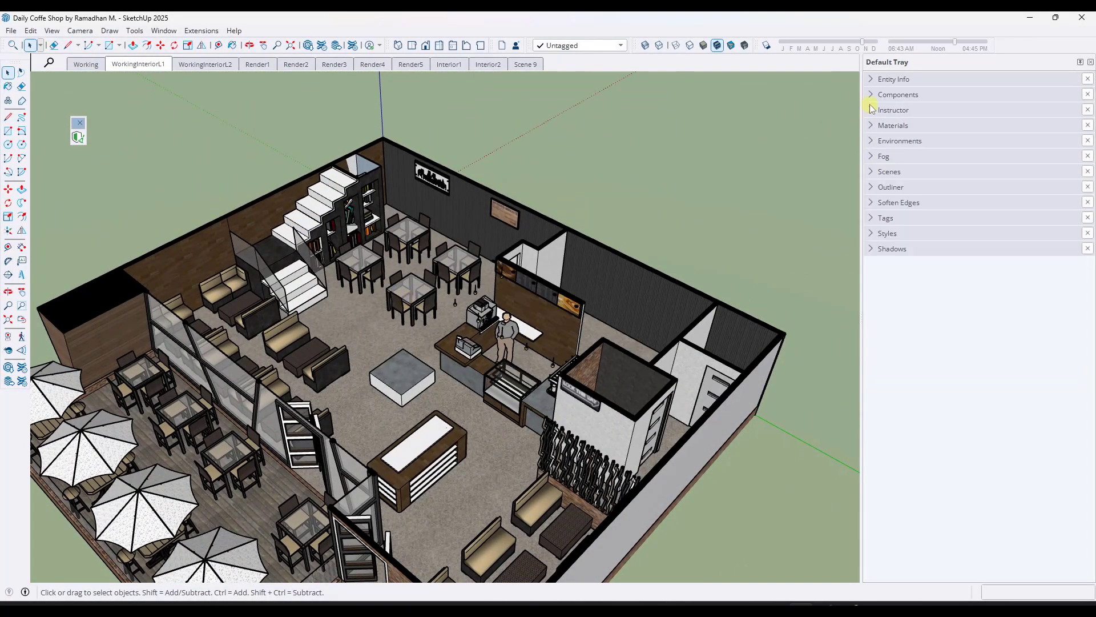
# - Show the components used in the model in the Components panel
pyautogui.click(872, 95)
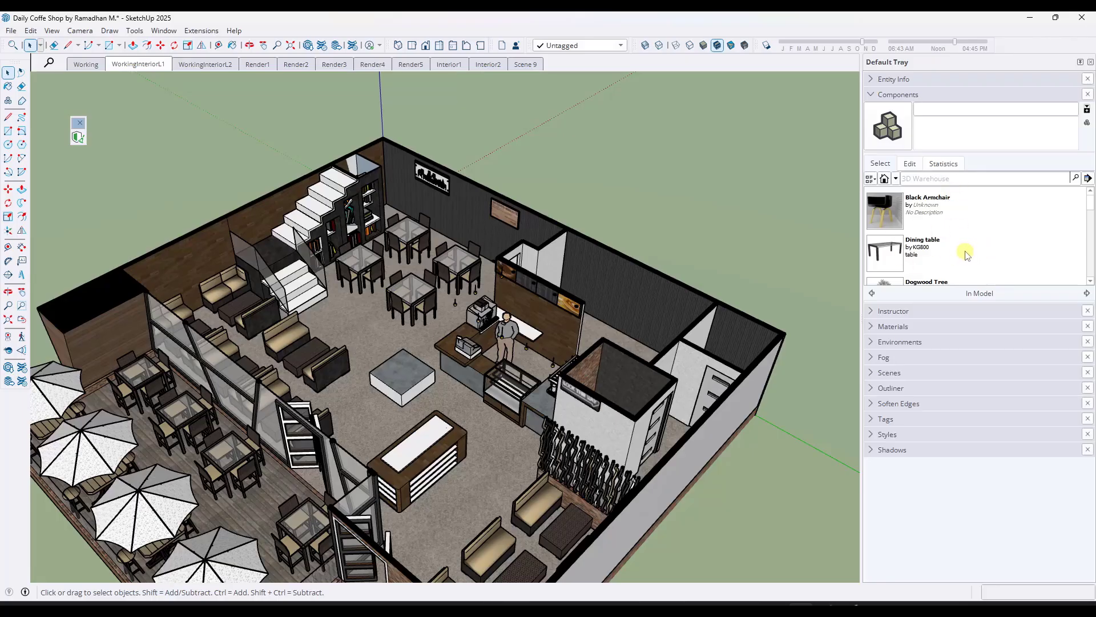
pyautogui.scroll(-2, 971, 251)
pyautogui.scroll(-1, 975, 251)
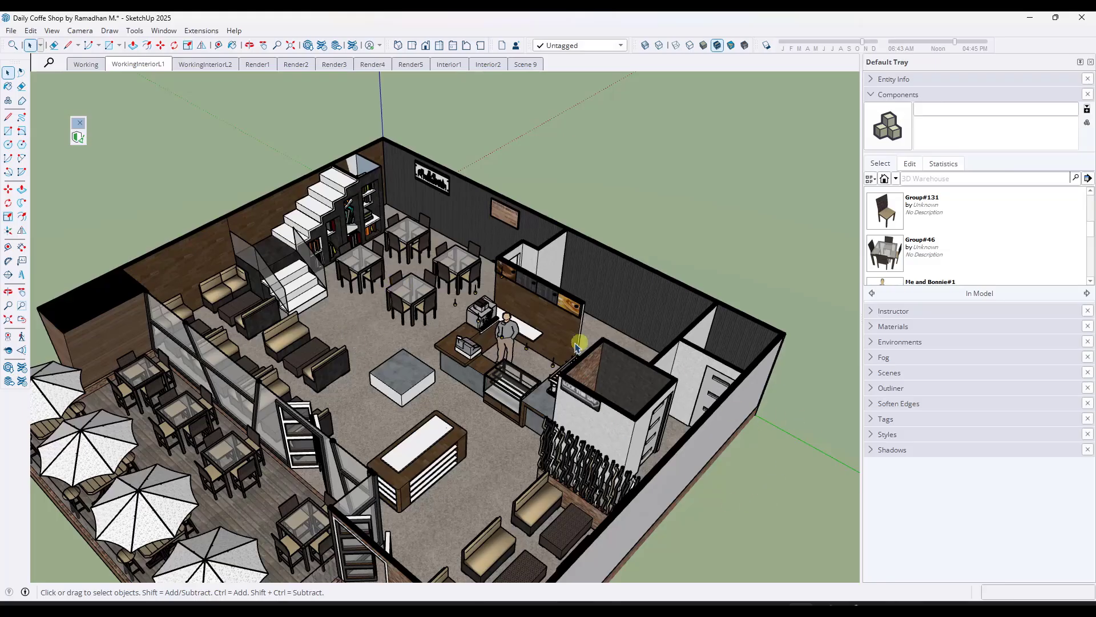
pyautogui.scroll(5, 400, 305)
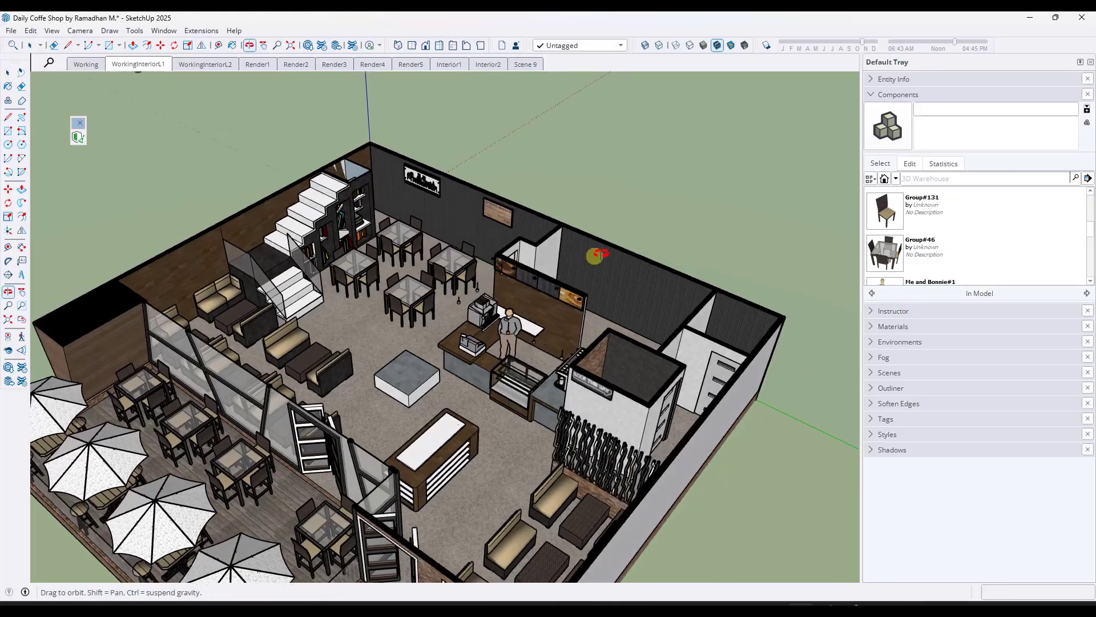
pyautogui.scroll(3, 400, 308)
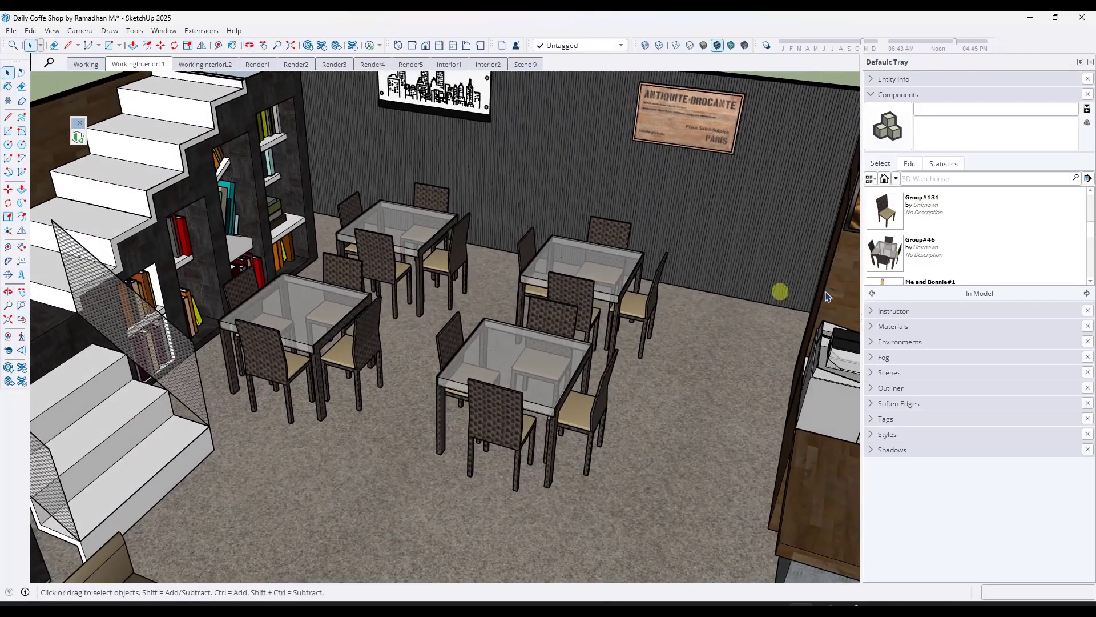
pyautogui.scroll(-1, 920, 251)
pyautogui.scroll(-3, 919, 251)
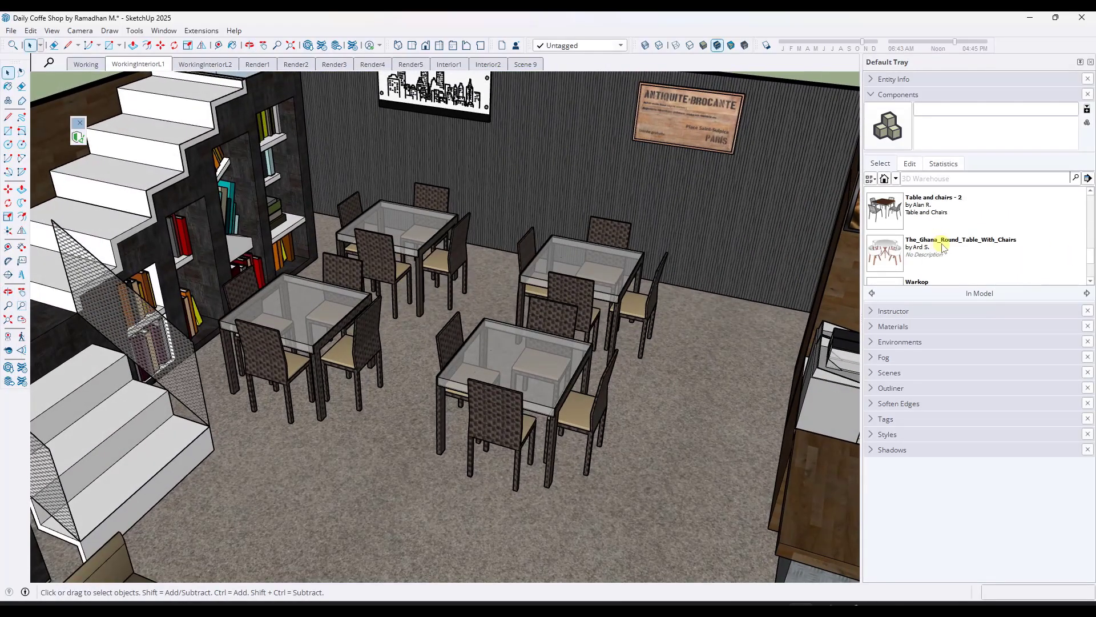
# - Select every instance of the front table set and replace them with Group#46
pyautogui.click(520, 368)
pyautogui.rightClick(519, 368)
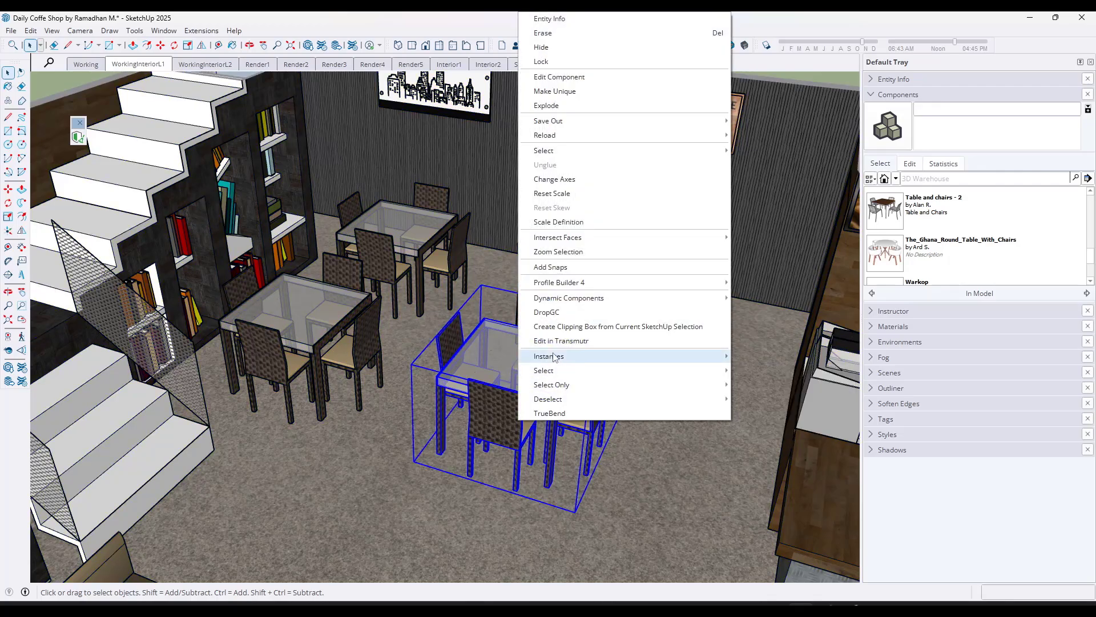
pyautogui.moveTo(556, 357)
pyautogui.click(762, 371)
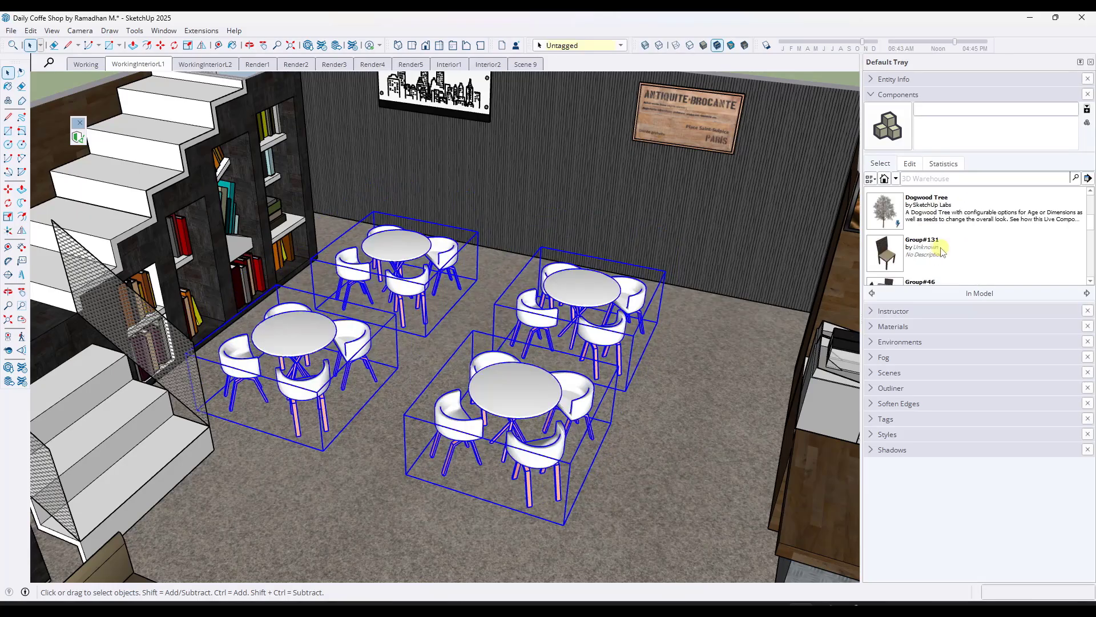
pyautogui.scroll(-2, 942, 252)
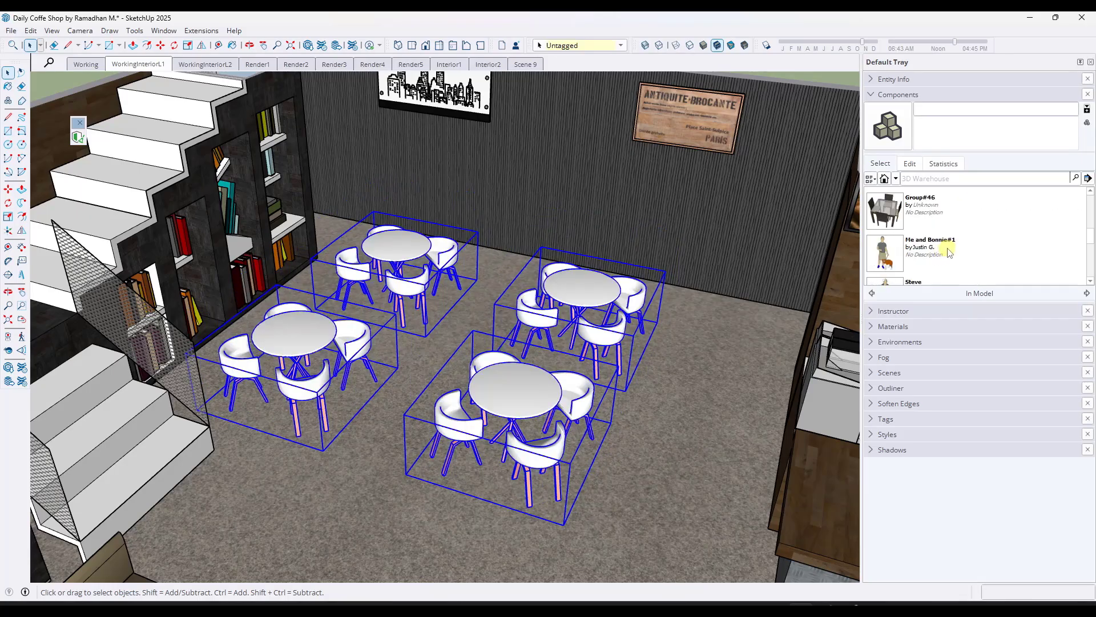
pyautogui.rightClick(920, 204)
pyautogui.click(957, 284)
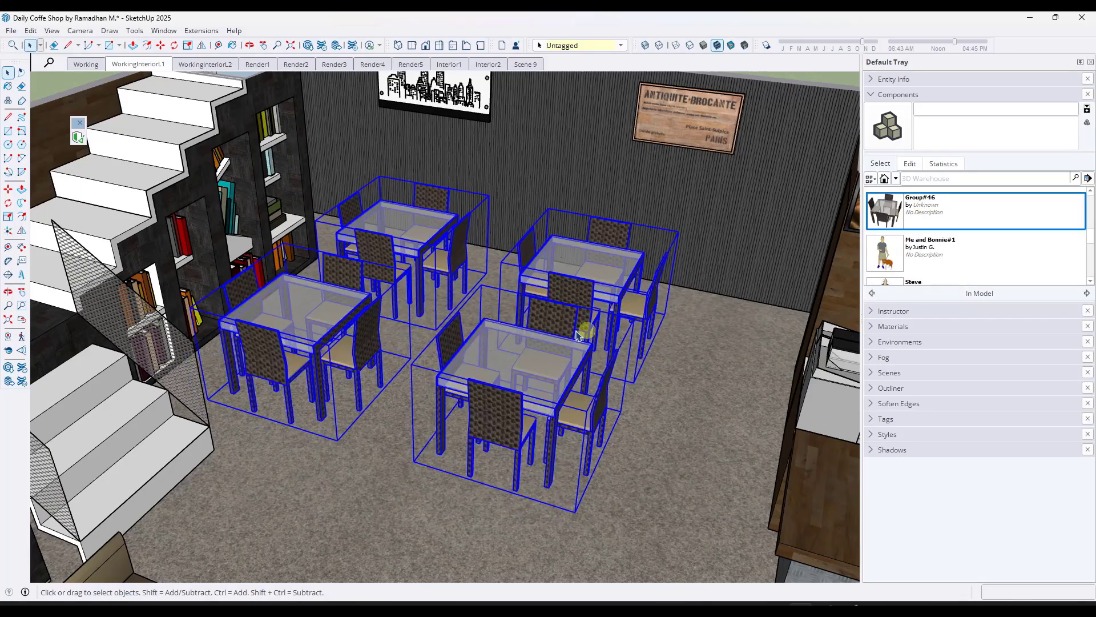
pyautogui.scroll(-10, 704, 330)
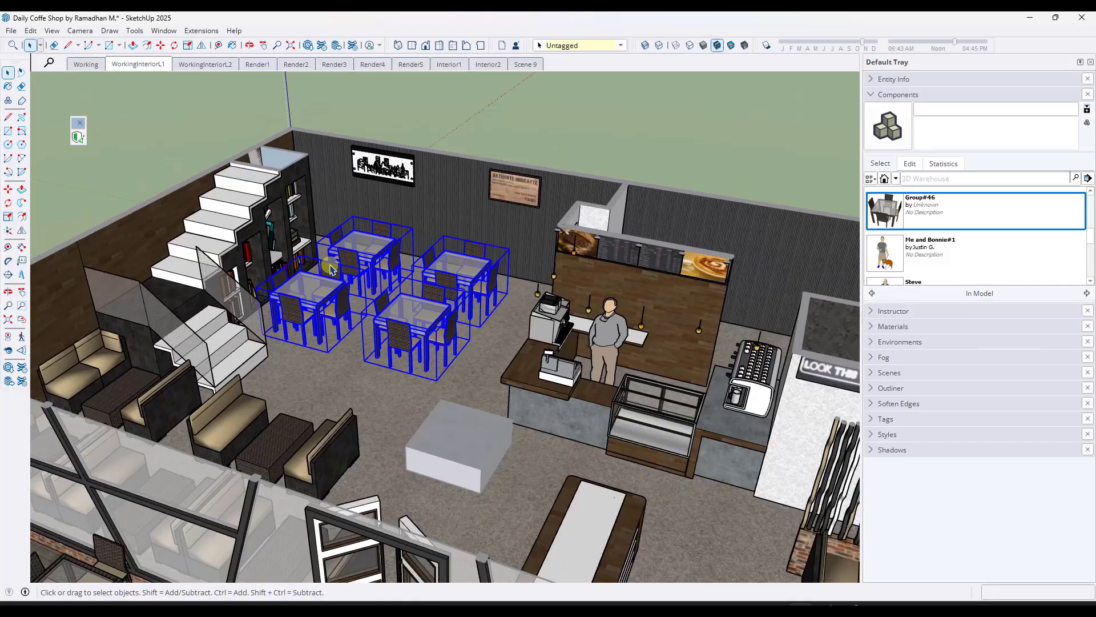
# - Widen the Default Tray panel and clear the selection of the four table groups
pyautogui.moveTo(548, 324); pyautogui.dragTo(560, 337, button='middle')
pyautogui.scroll(-4, 934, 252)
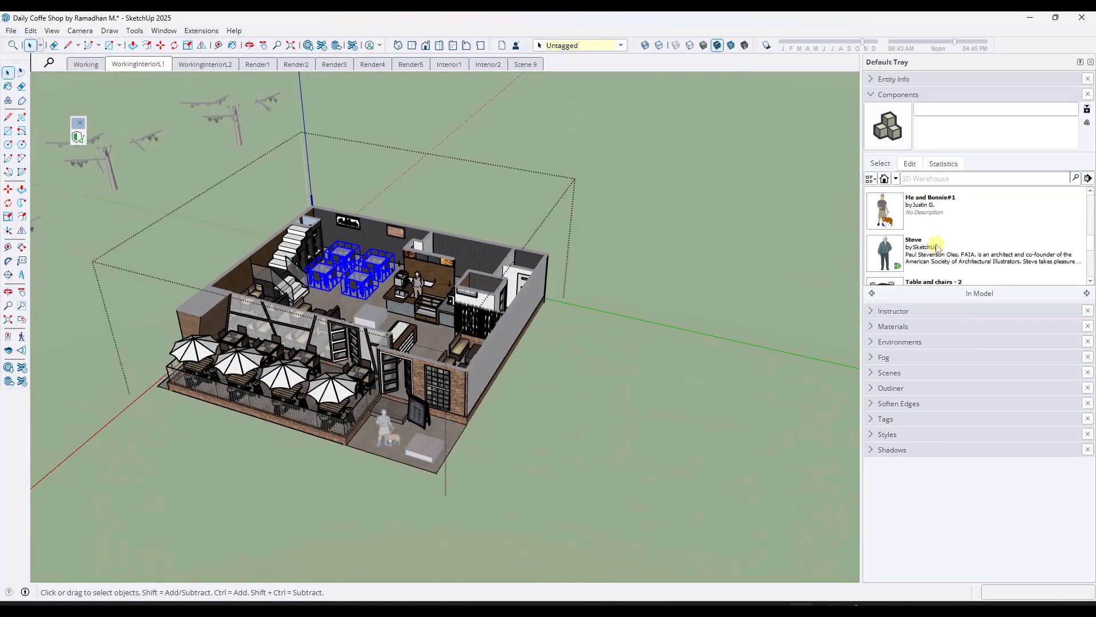
pyautogui.scroll(1, 934, 251)
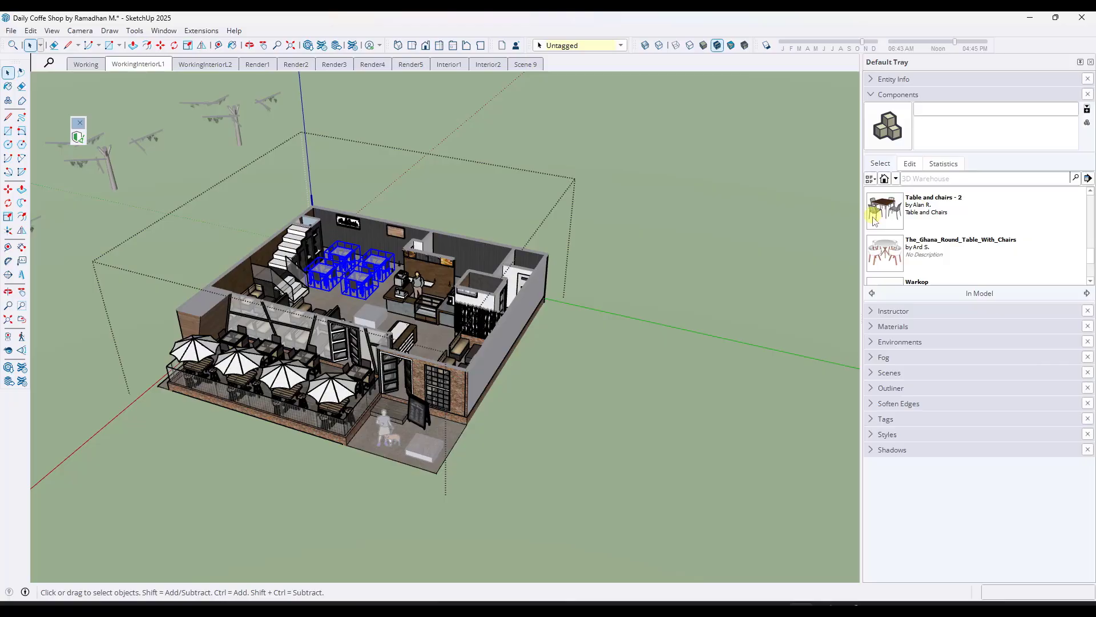
pyautogui.moveTo(860, 230); pyautogui.dragTo(783, 236)
pyautogui.scroll(-3, 625, 269)
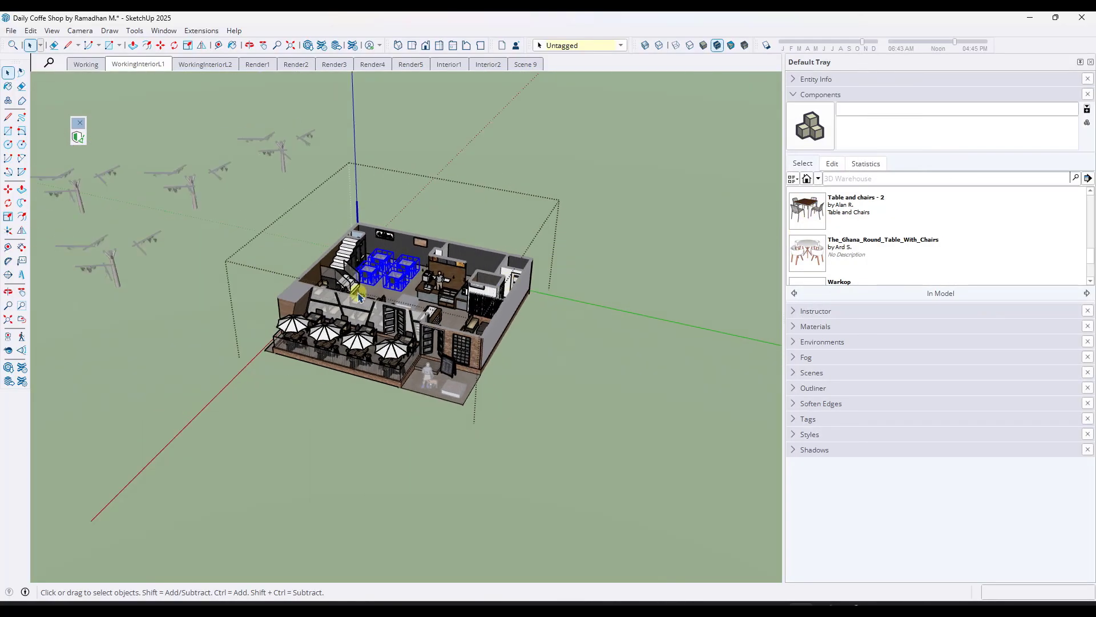
pyautogui.scroll(4, 442, 264)
pyautogui.press('o')
pyautogui.scroll(2, 392, 253)
pyautogui.press('space')
pyautogui.click(523, 135)
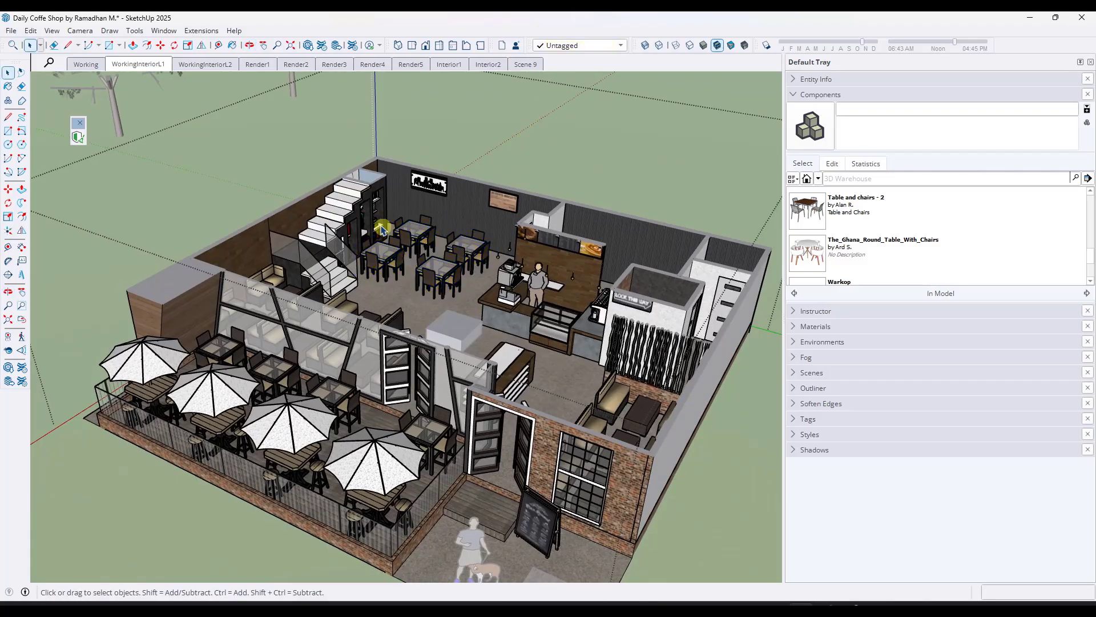
# - Open Curic SafeClean and tick the Steve definition for purging
pyautogui.click(78, 139)
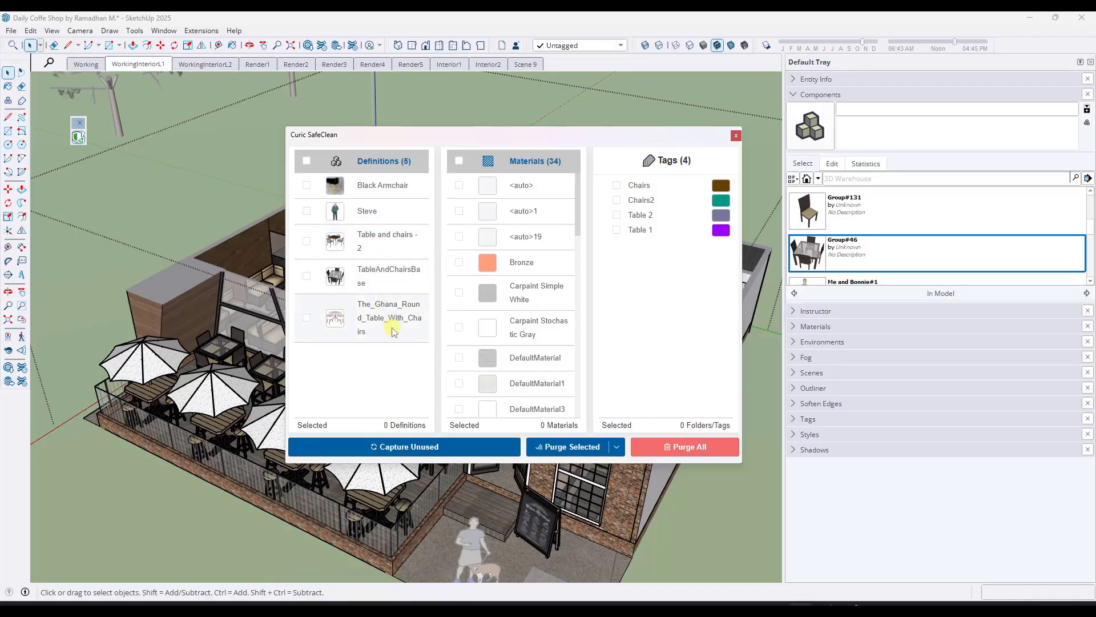
pyautogui.click(307, 211)
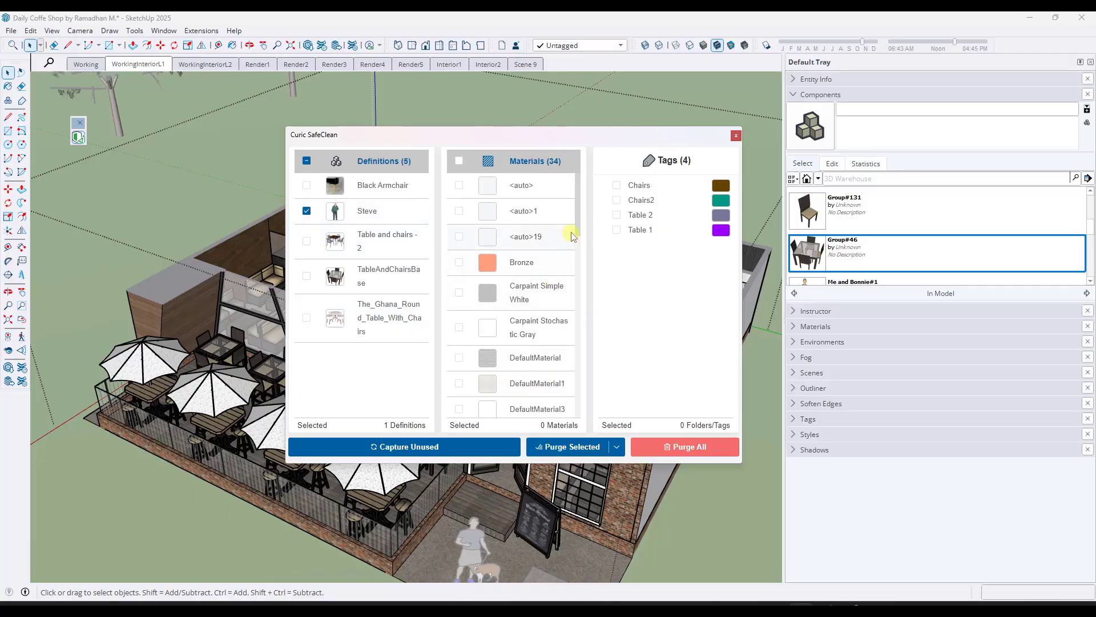
# - Expand the Materials panel and show its In Model material collection
pyautogui.click(794, 326)
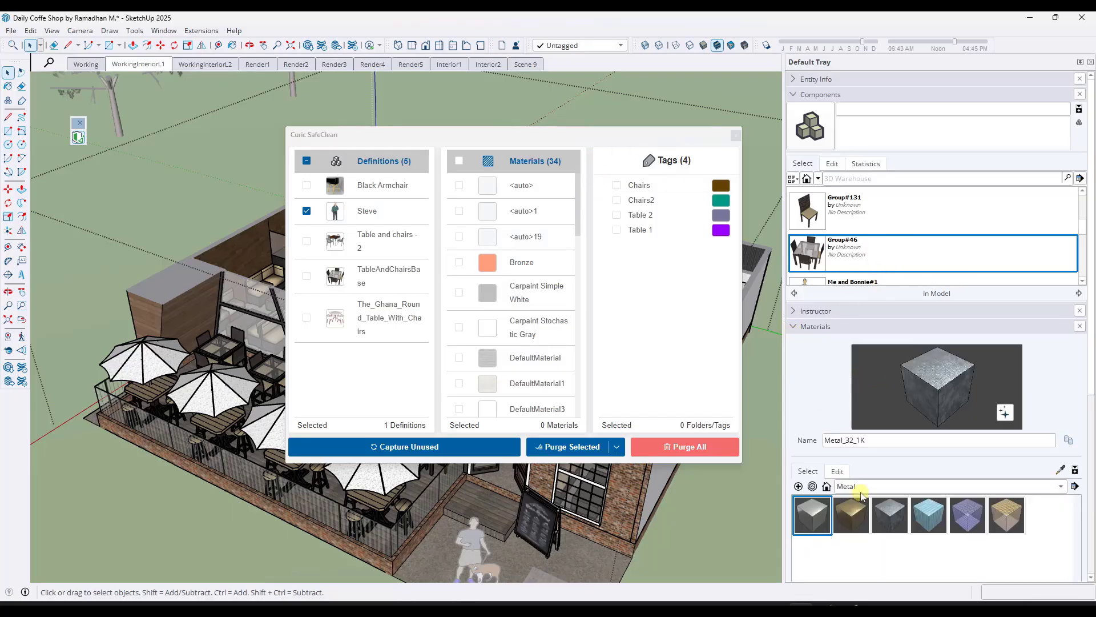
pyautogui.click(862, 487)
pyautogui.click(857, 411)
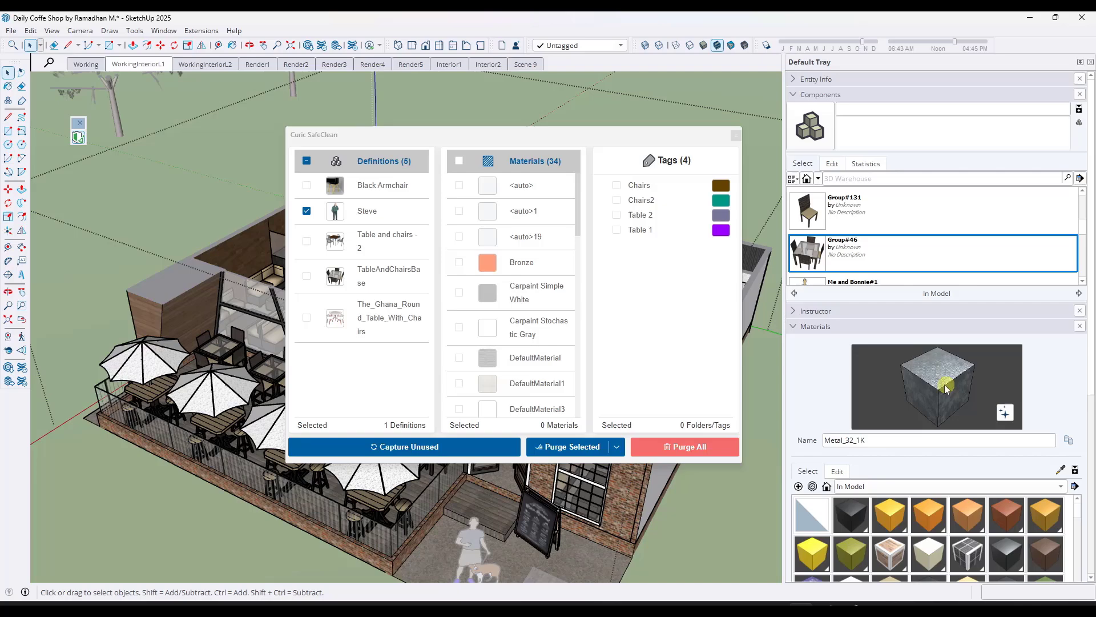
pyautogui.scroll(-3, 945, 388)
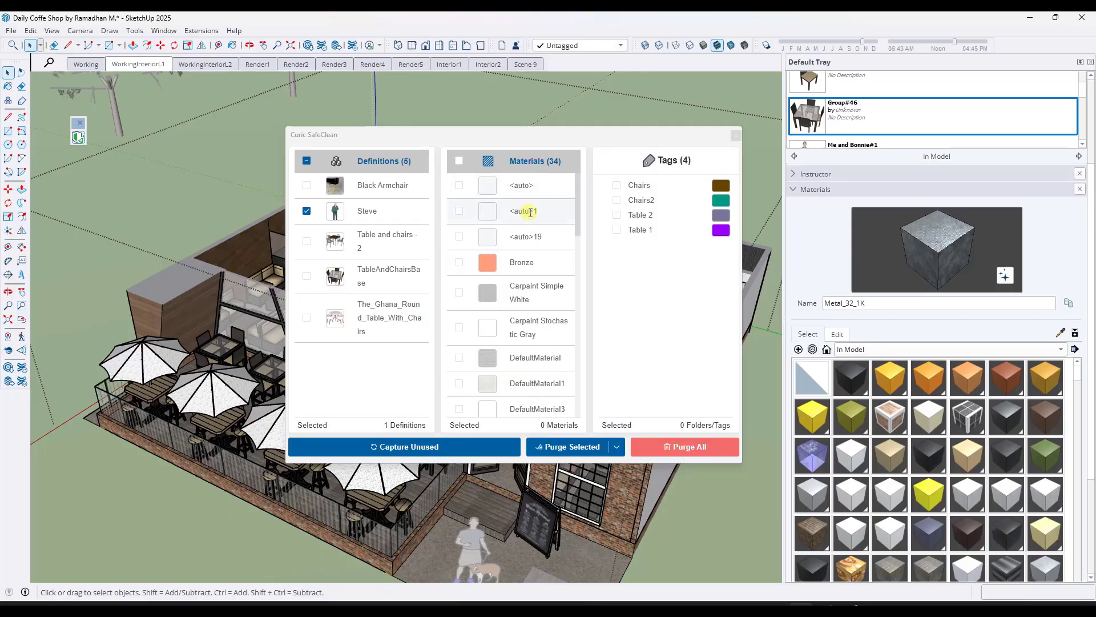
pyautogui.scroll(-5, 540, 217)
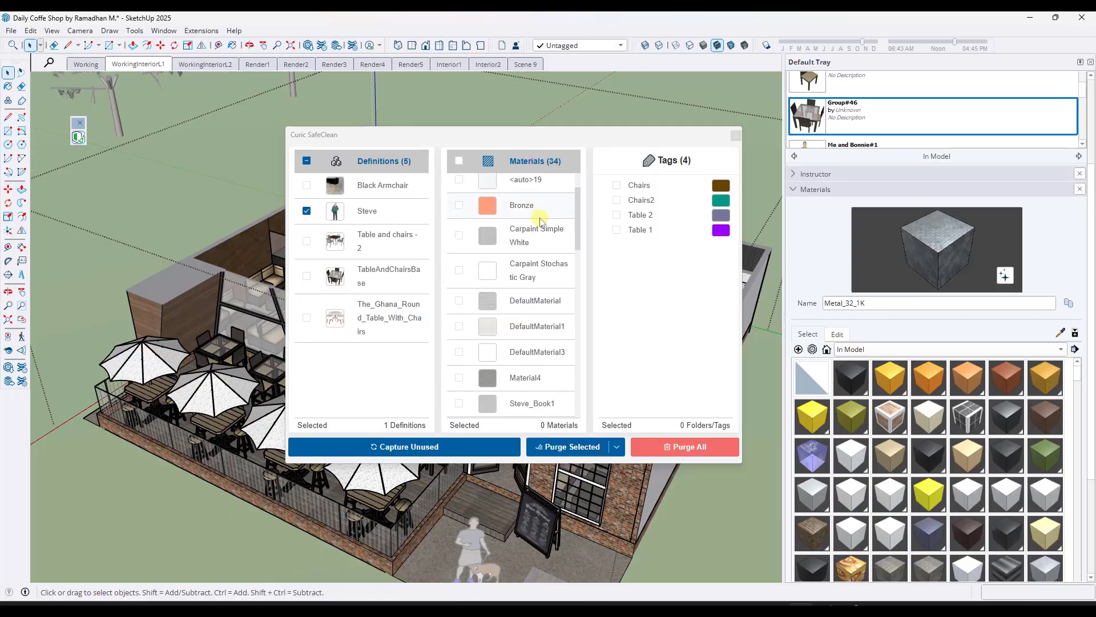
pyautogui.scroll(2, 546, 294)
pyautogui.scroll(2, 546, 293)
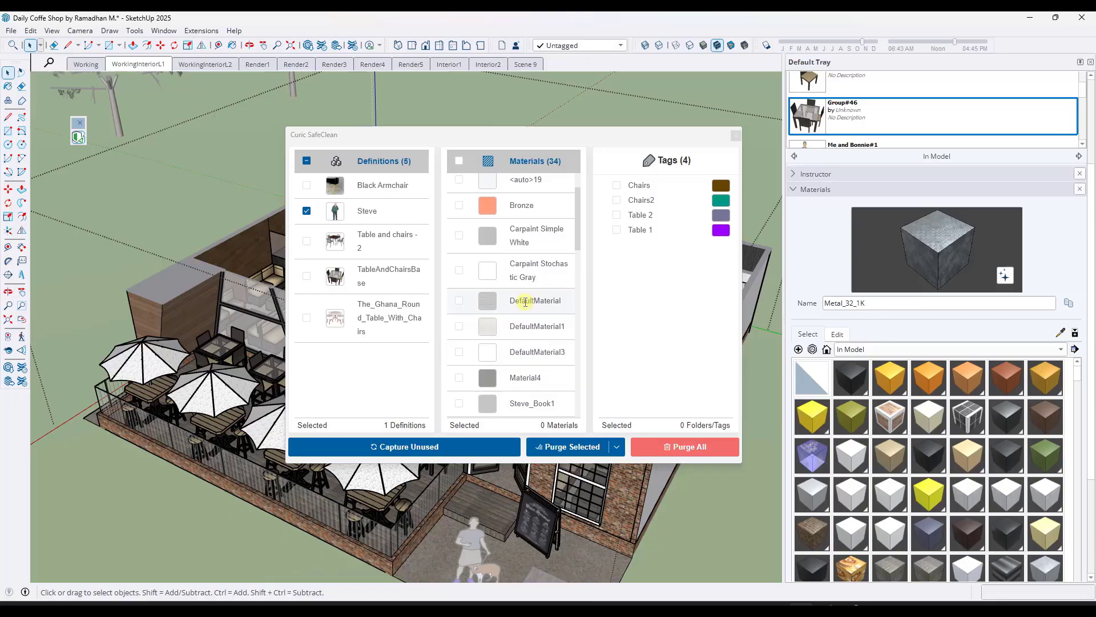
# - Tick both Carpaint materials and Steve_Edges through Steve_Jacket2 for purging
pyautogui.click(459, 274)
pyautogui.click(459, 236)
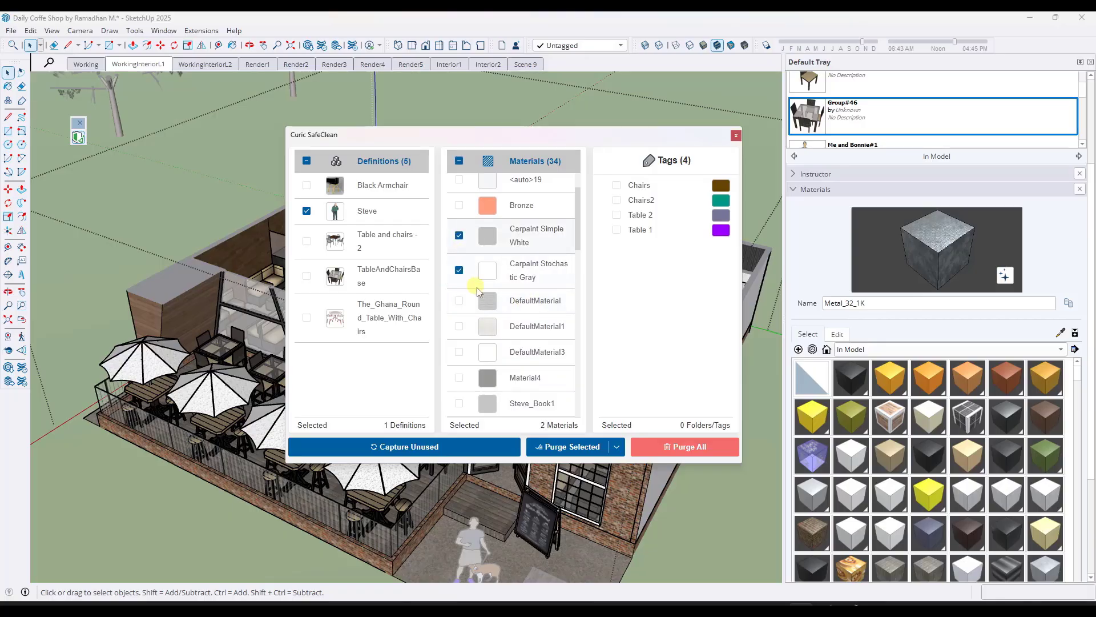
pyautogui.scroll(-3, 528, 294)
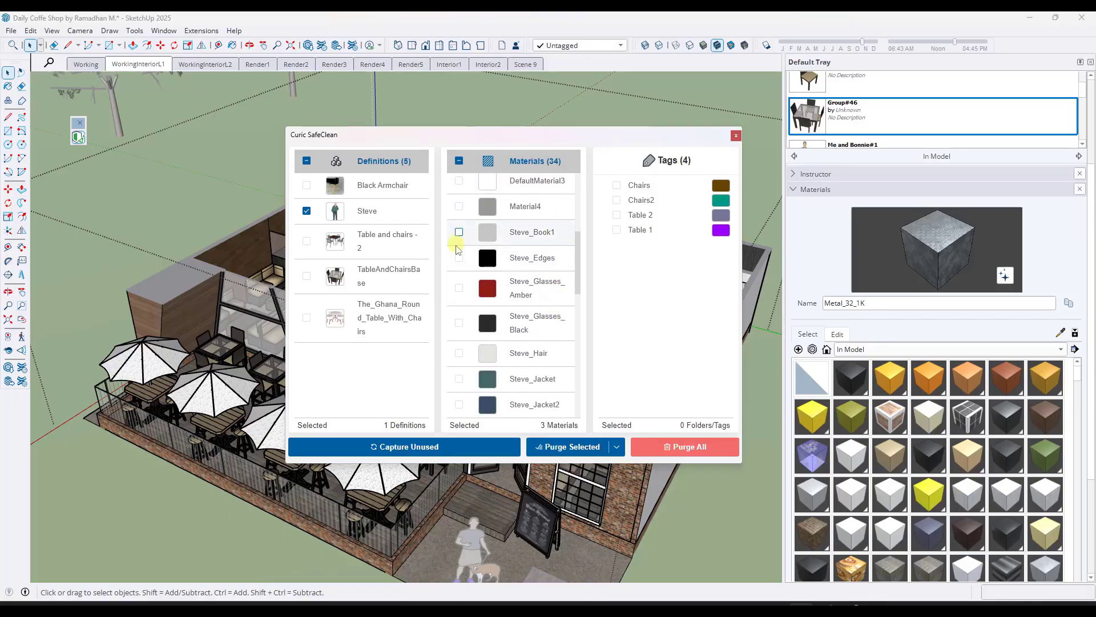
pyautogui.click(459, 258)
pyautogui.click(459, 288)
pyautogui.click(459, 322)
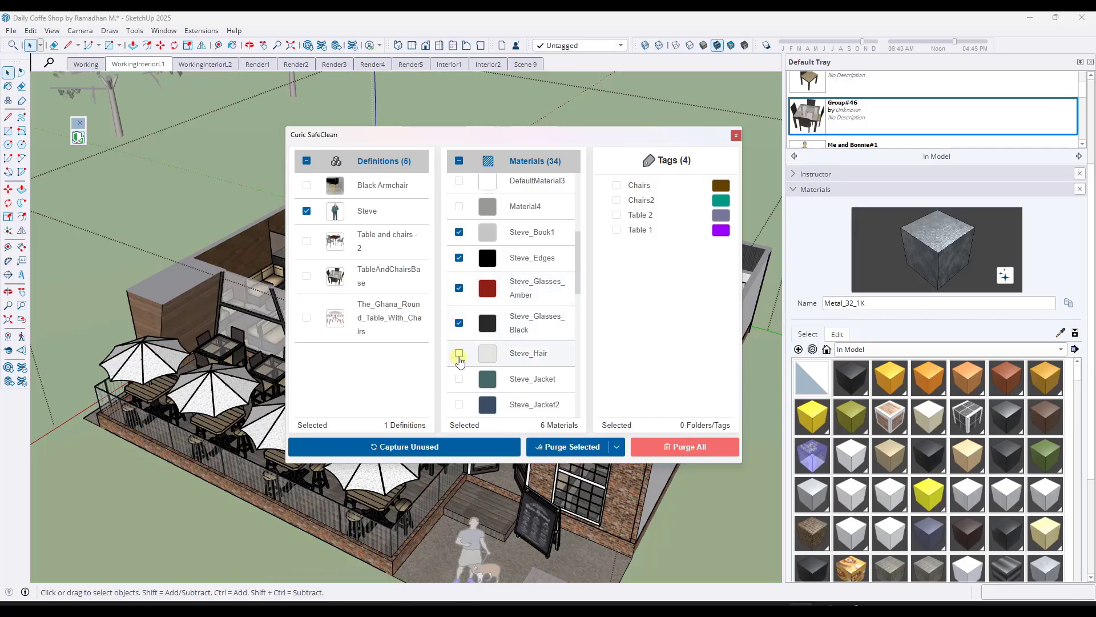
pyautogui.click(459, 354)
pyautogui.click(460, 379)
pyautogui.click(459, 405)
# - Tick Steve_Pants, Steve_Shirt, Steve_Shoes, Steve_Shoes2 and Steve_Skin for purging
pyautogui.scroll(-3, 460, 400)
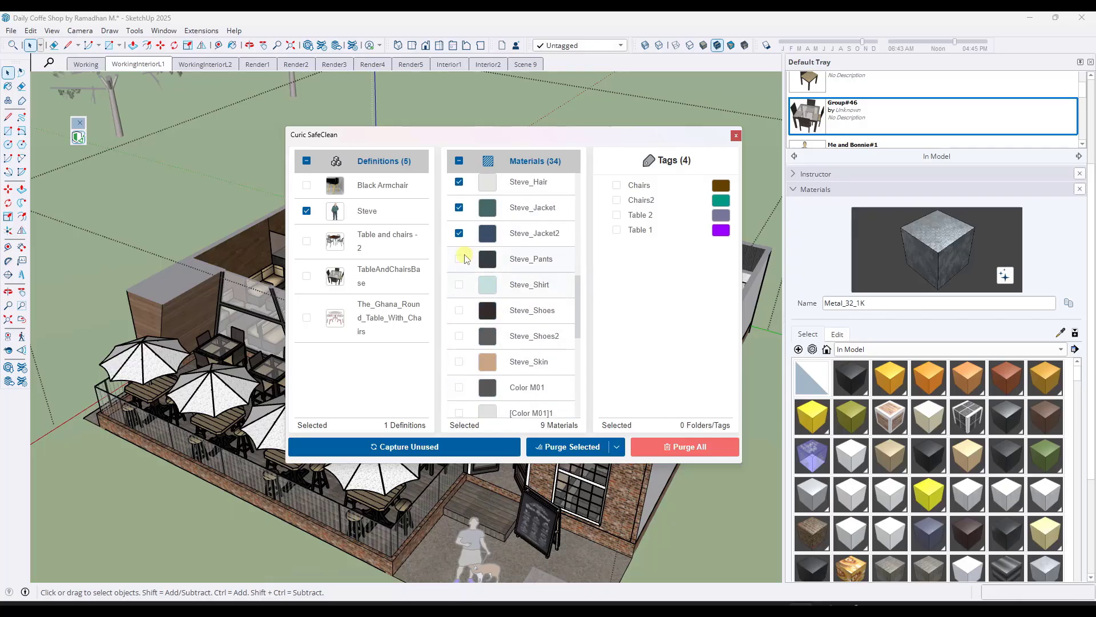
pyautogui.click(459, 259)
pyautogui.click(459, 284)
pyautogui.click(459, 310)
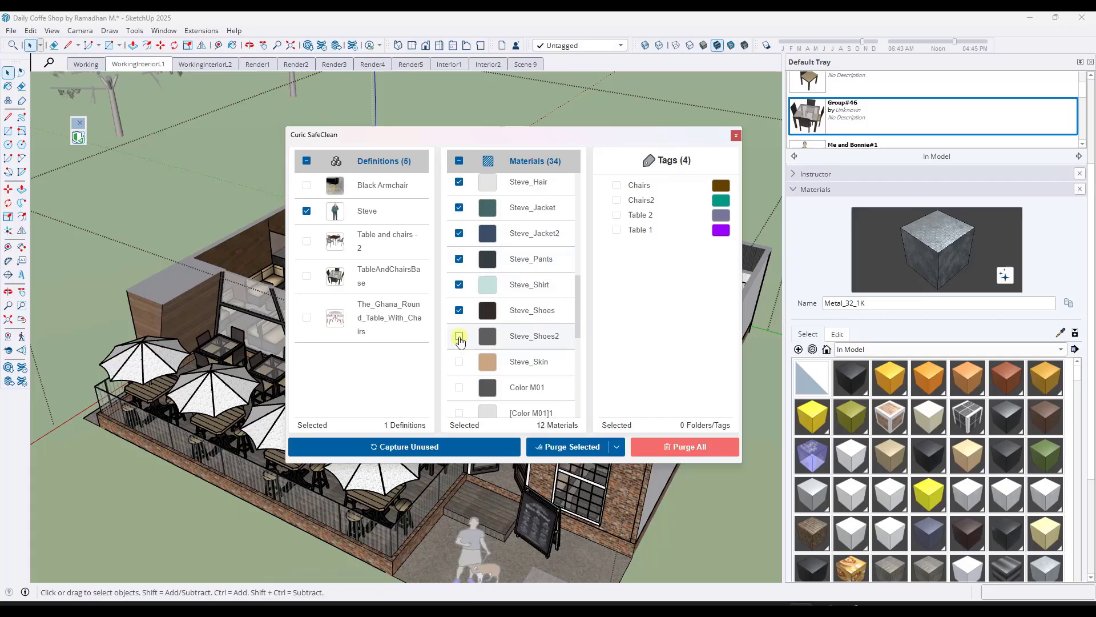
pyautogui.click(459, 336)
pyautogui.click(459, 362)
pyautogui.scroll(-8, 508, 337)
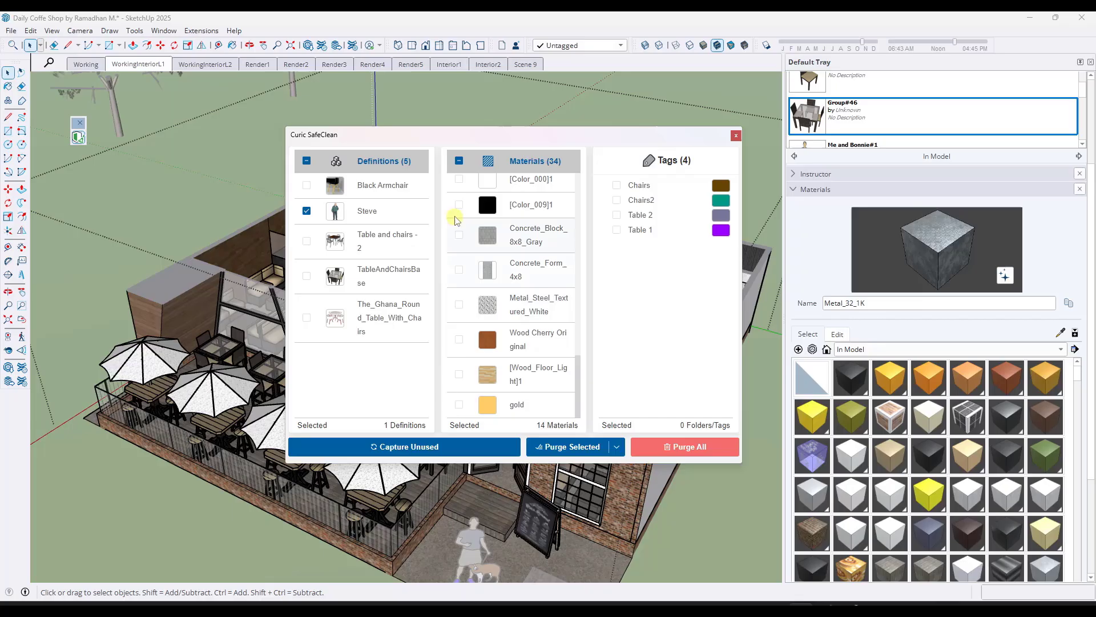
pyautogui.scroll(5, 502, 268)
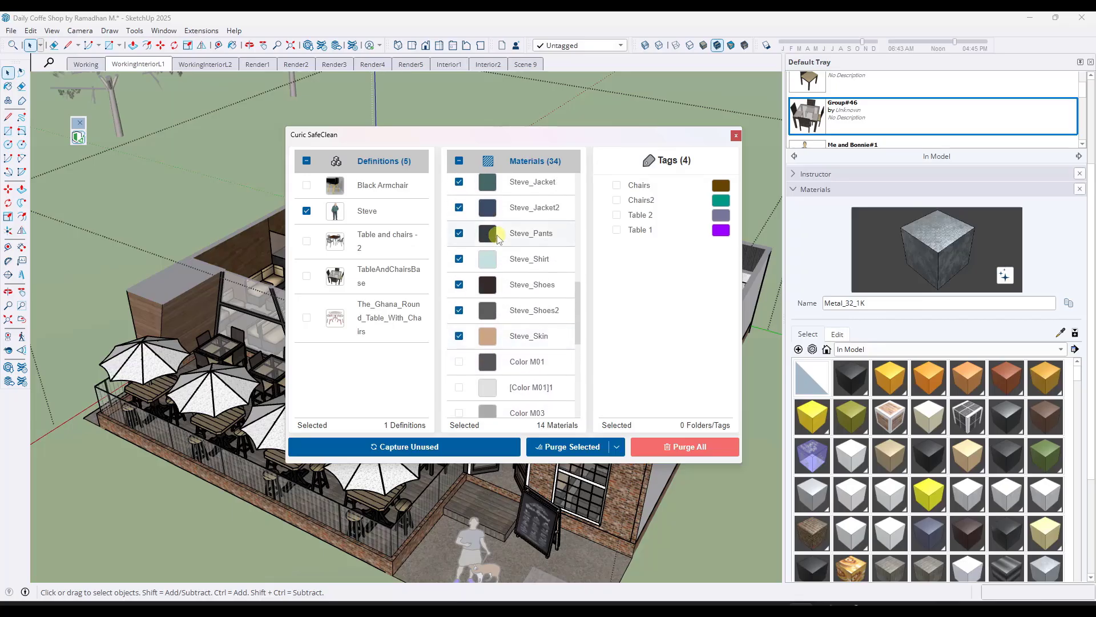
pyautogui.scroll(3, 492, 228)
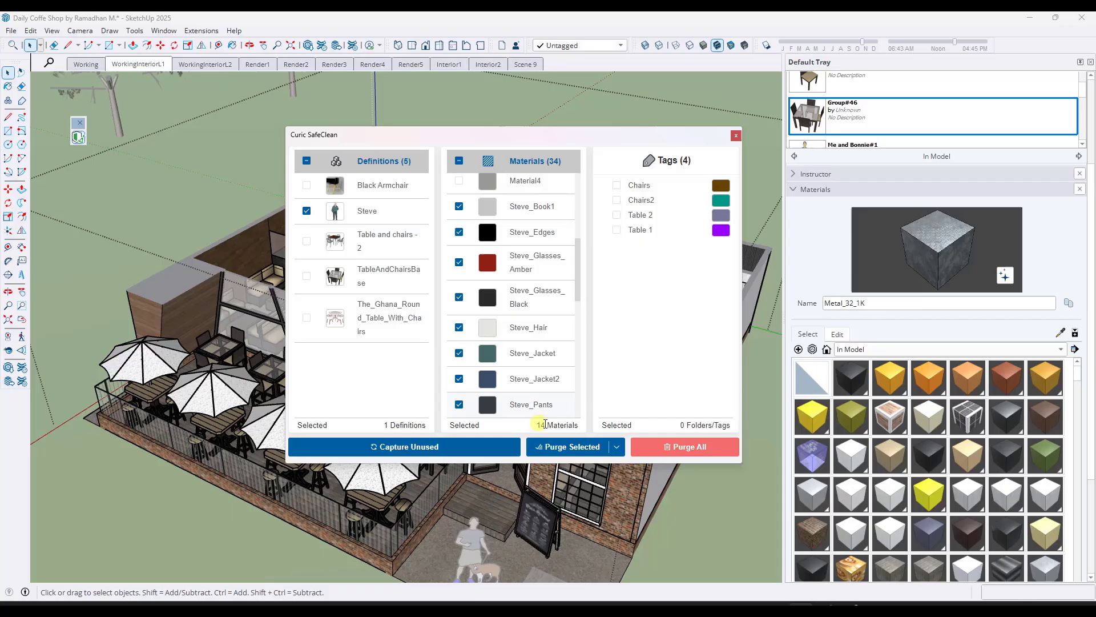
# - Purge the ticked Steve definition and its 14 materials, checking the In Model components list
pyautogui.click(583, 451)
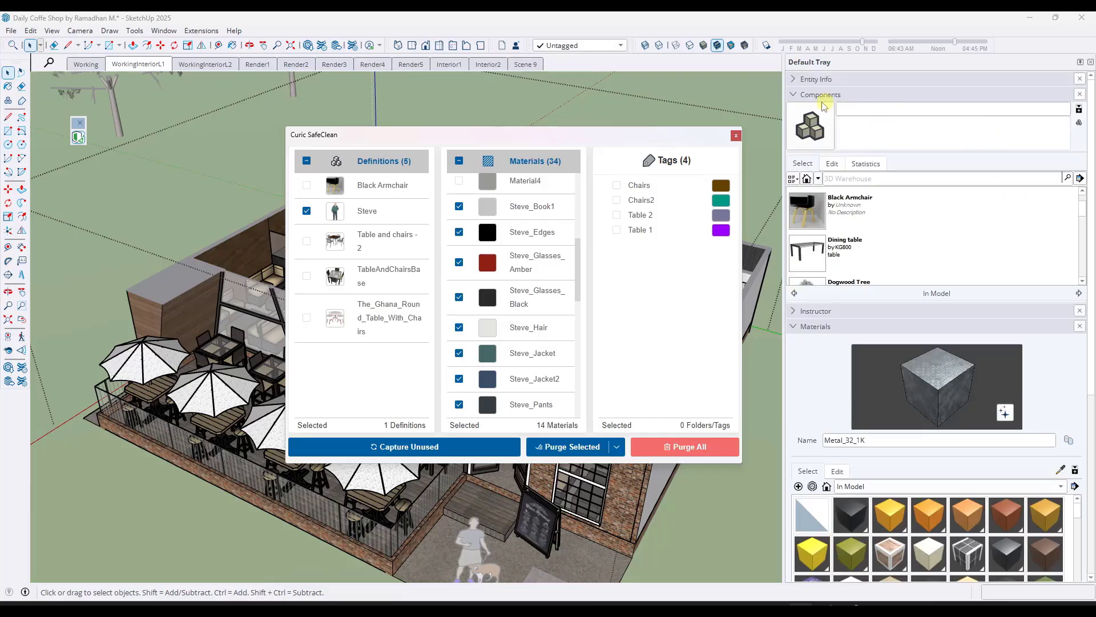
pyautogui.click(820, 178)
pyautogui.click(840, 190)
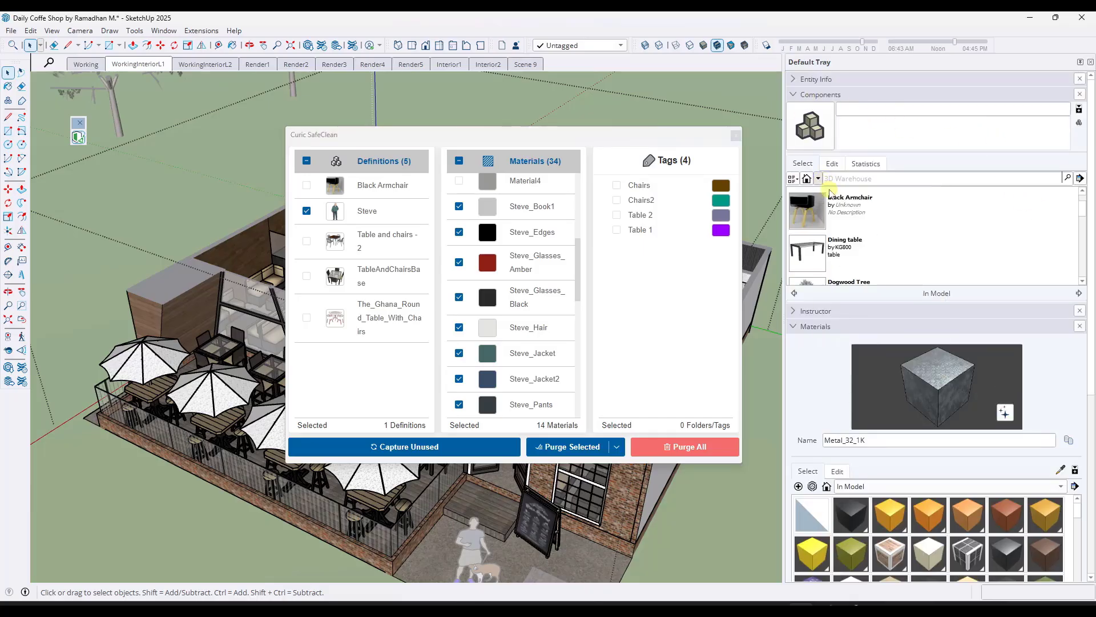
pyautogui.click(934, 241)
pyautogui.scroll(-2, 934, 241)
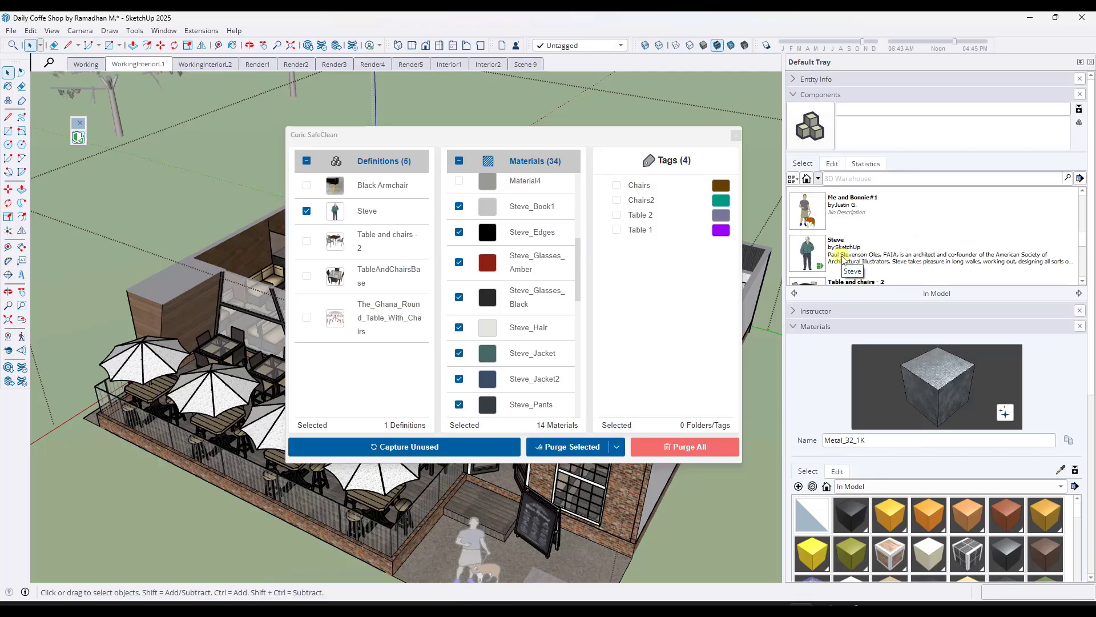
pyautogui.click(571, 448)
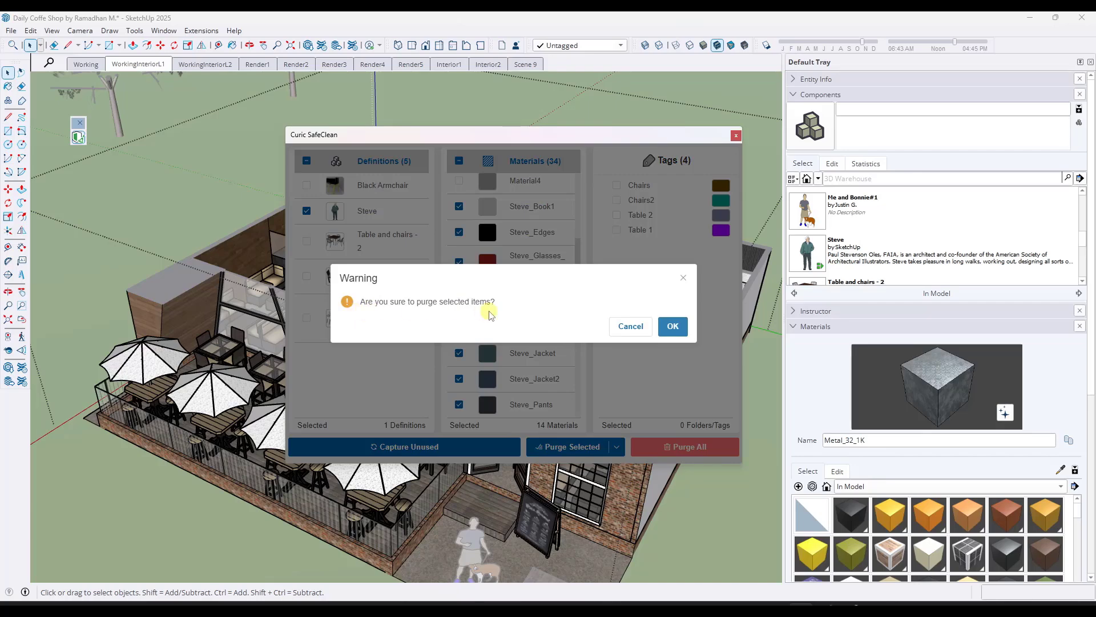
# - Confirm purging Steve and 14 materials, then scroll through the 20 remaining materials
pyautogui.click(674, 326)
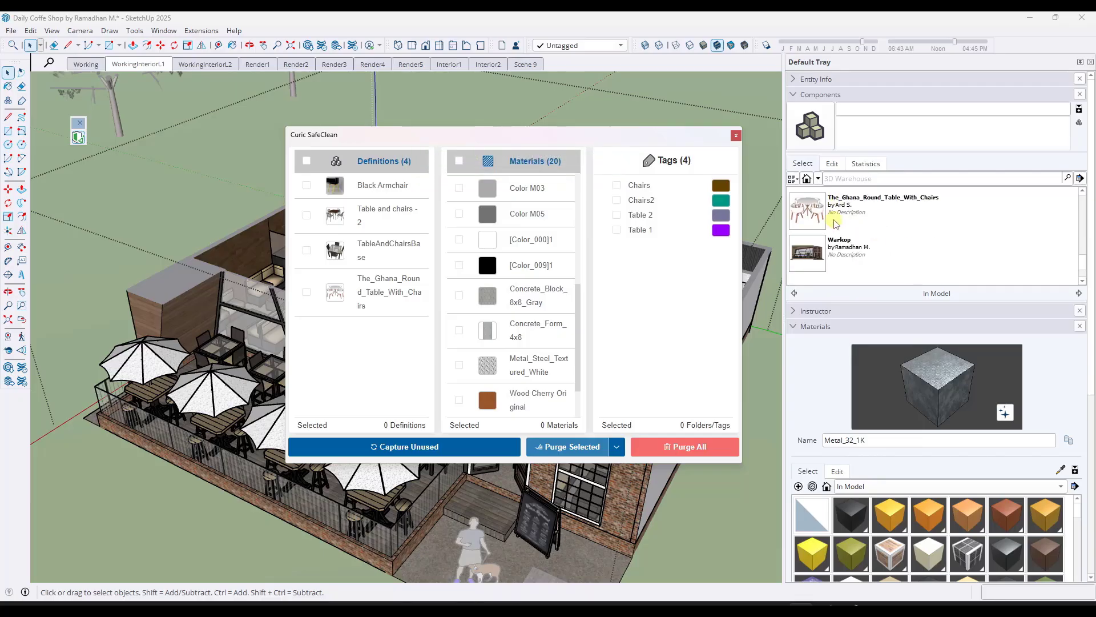
pyautogui.scroll(-1, 512, 319)
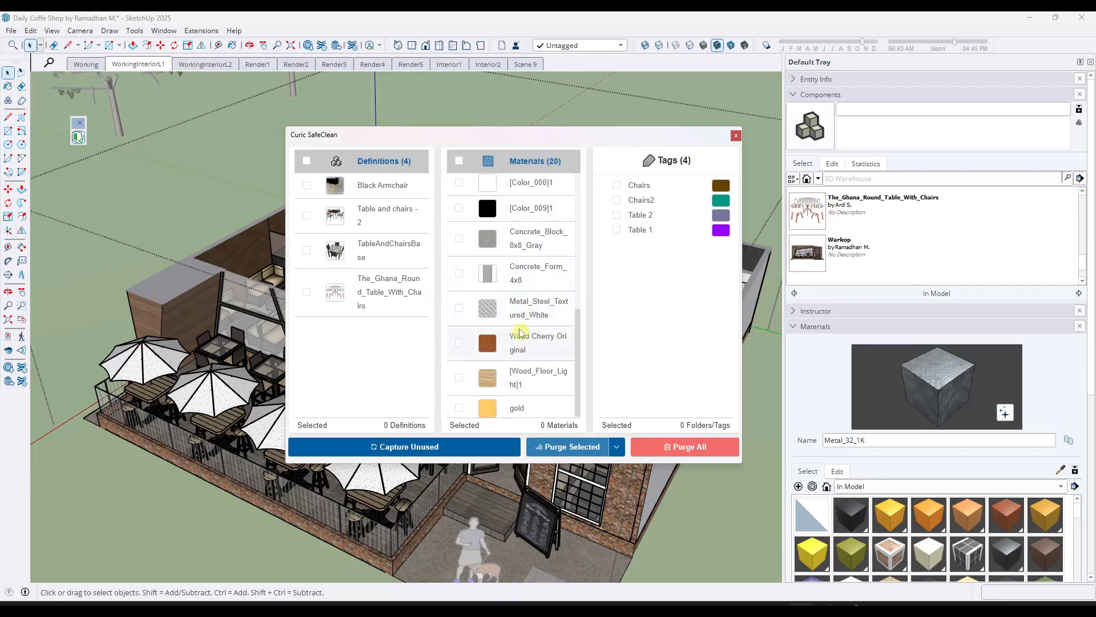
pyautogui.scroll(4, 520, 333)
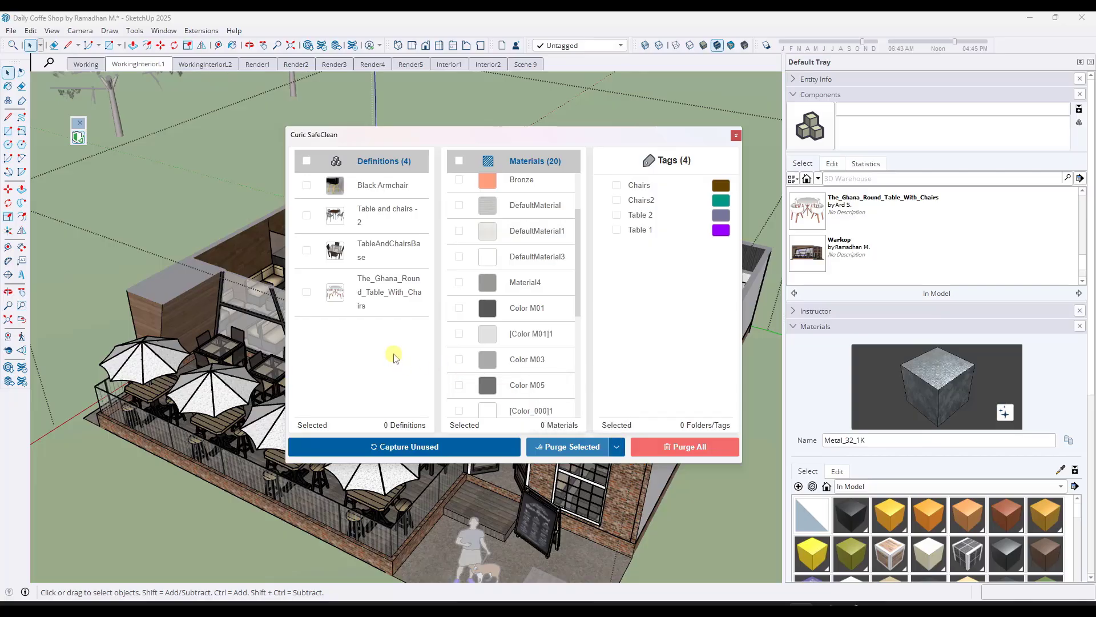
pyautogui.click(617, 447)
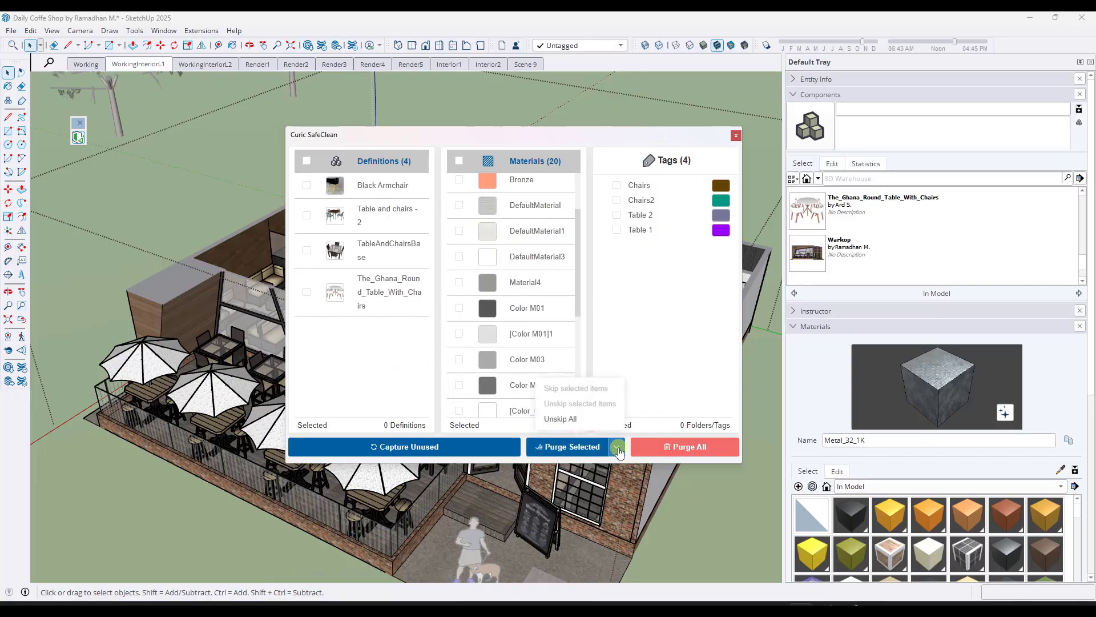
pyautogui.scroll(-2, 620, 451)
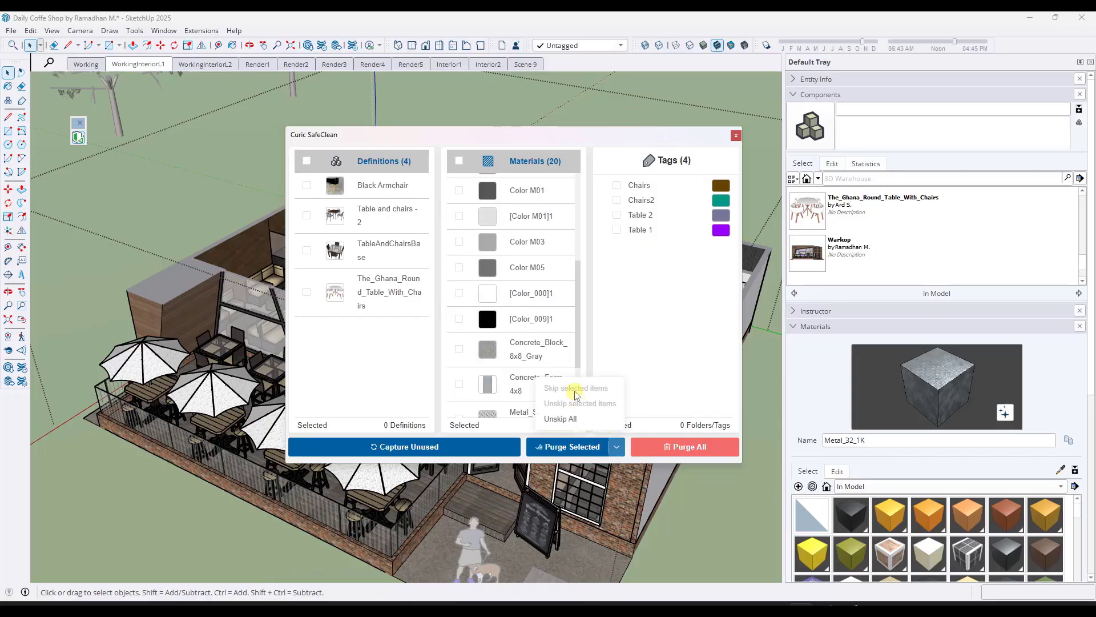
pyautogui.click(545, 380)
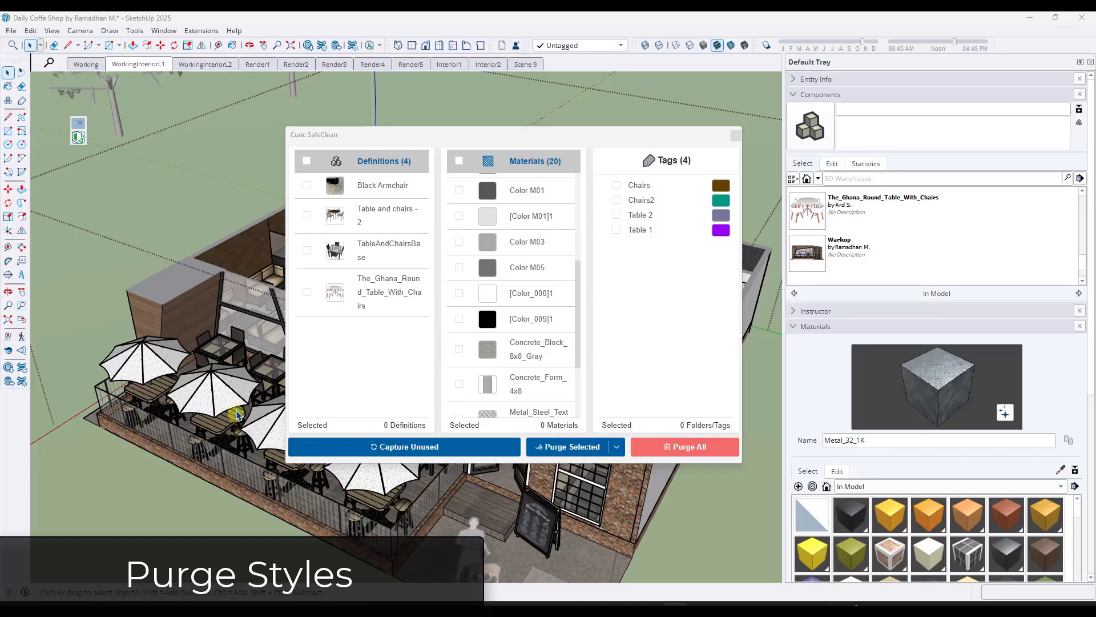
# - Collapse Materials and expand Styles, browse the library, then list the three In Model styles
pyautogui.click(794, 327)
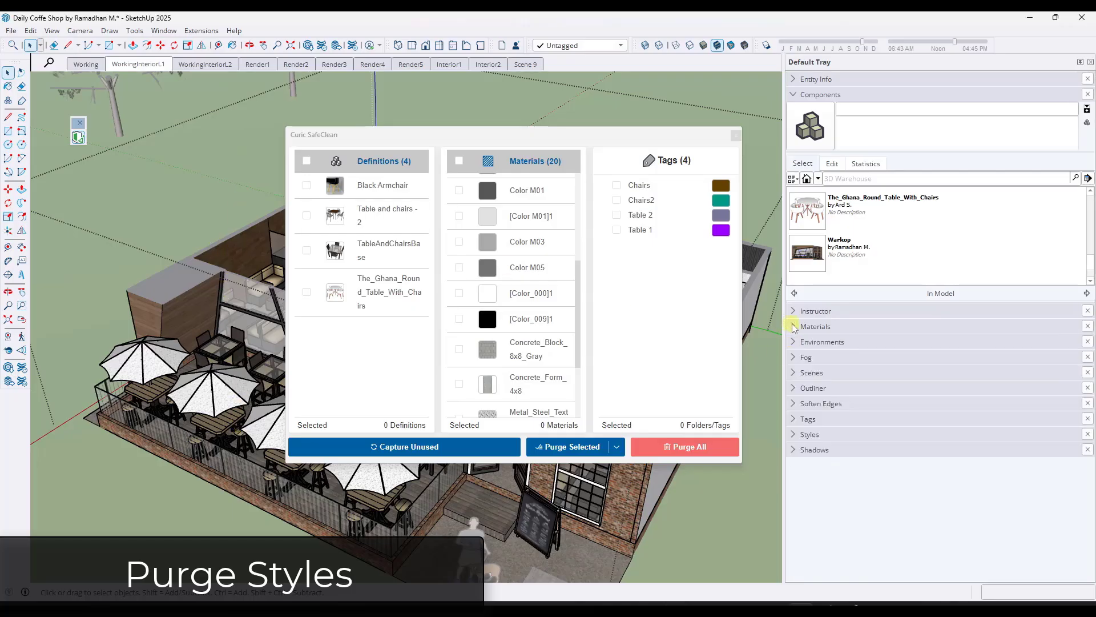
pyautogui.click(795, 434)
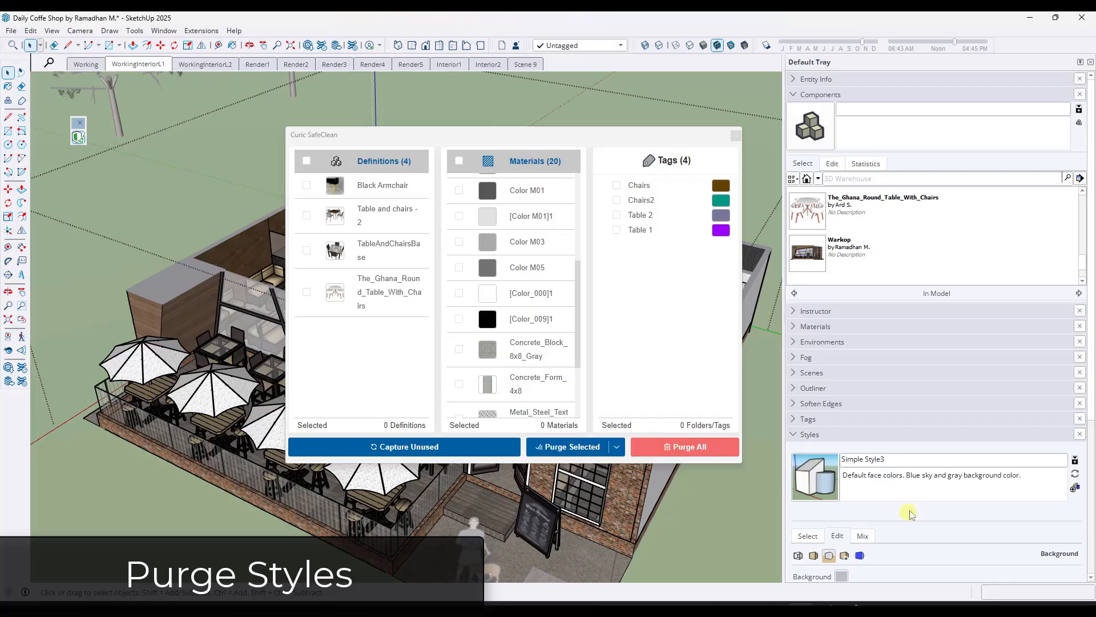
pyautogui.scroll(-1, 912, 513)
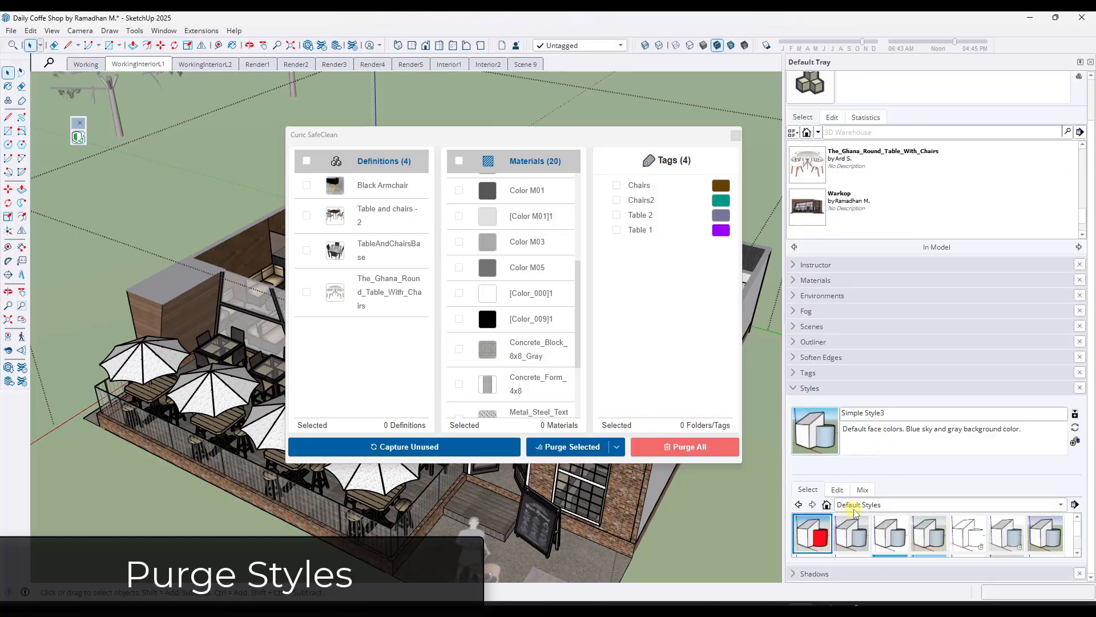
pyautogui.click(855, 505)
pyautogui.click(861, 462)
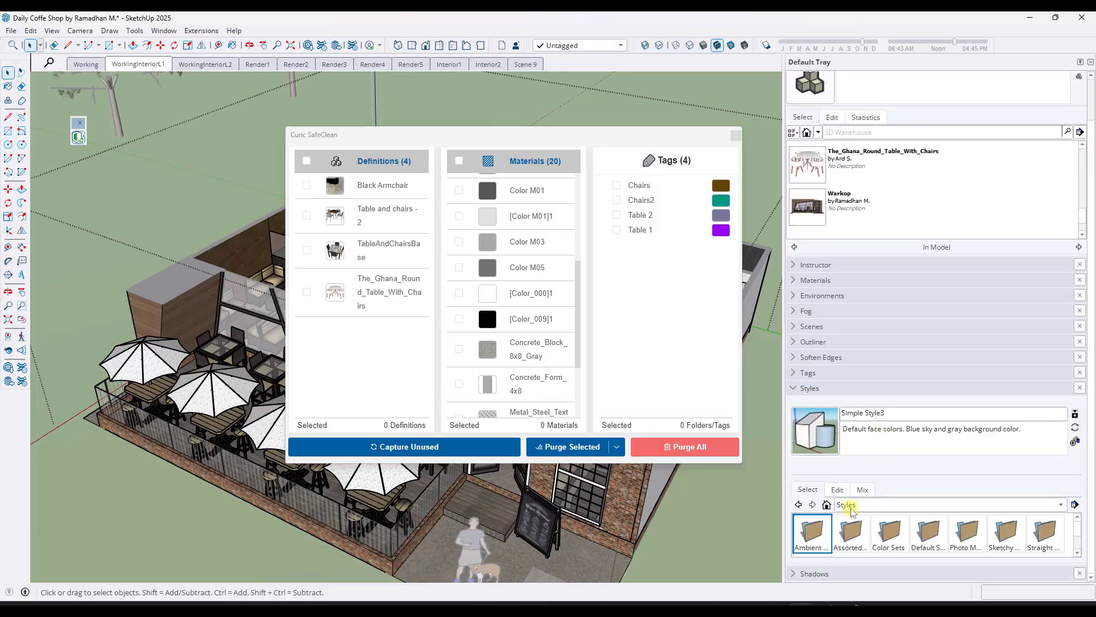
pyautogui.click(852, 505)
pyautogui.click(854, 492)
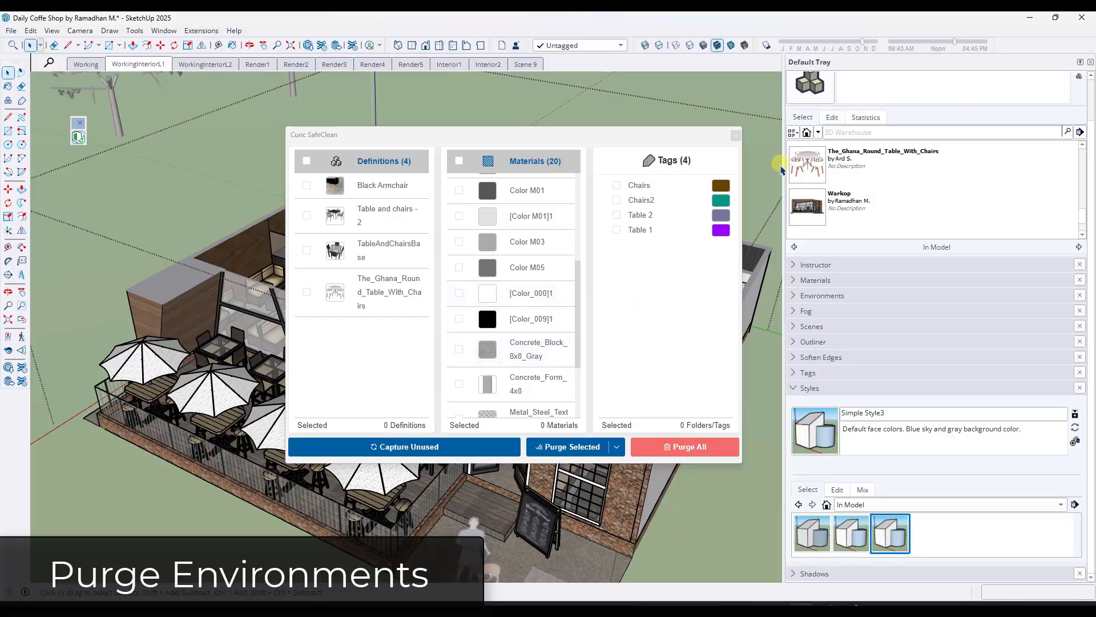
# - Expand Environments to show the Environments library collection, and switch to the Render1 scene
pyautogui.click(797, 296)
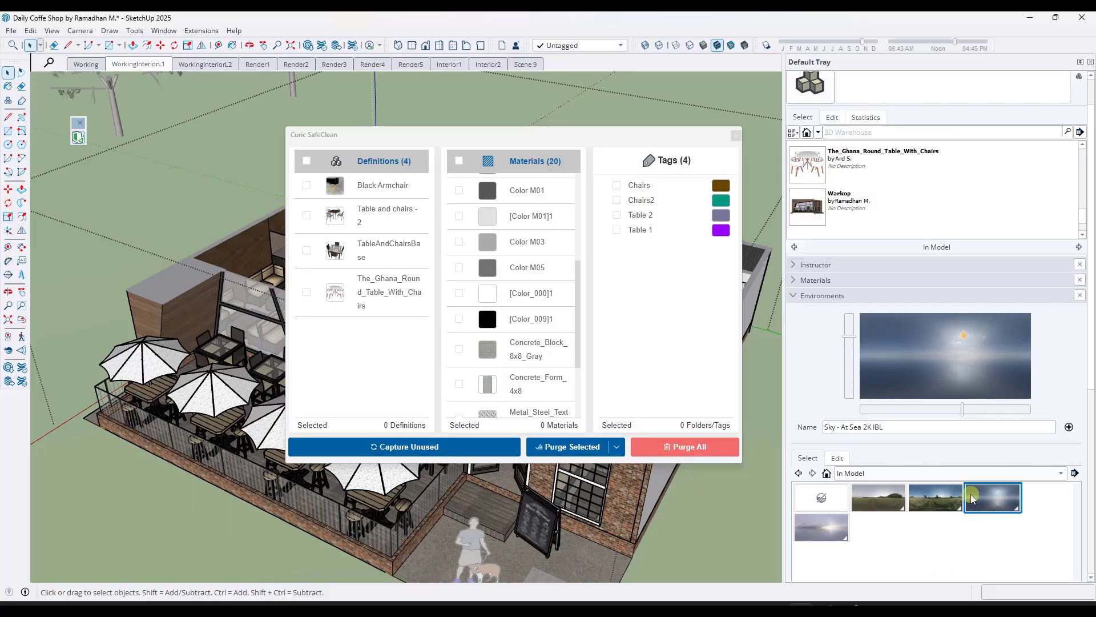
pyautogui.click(854, 474)
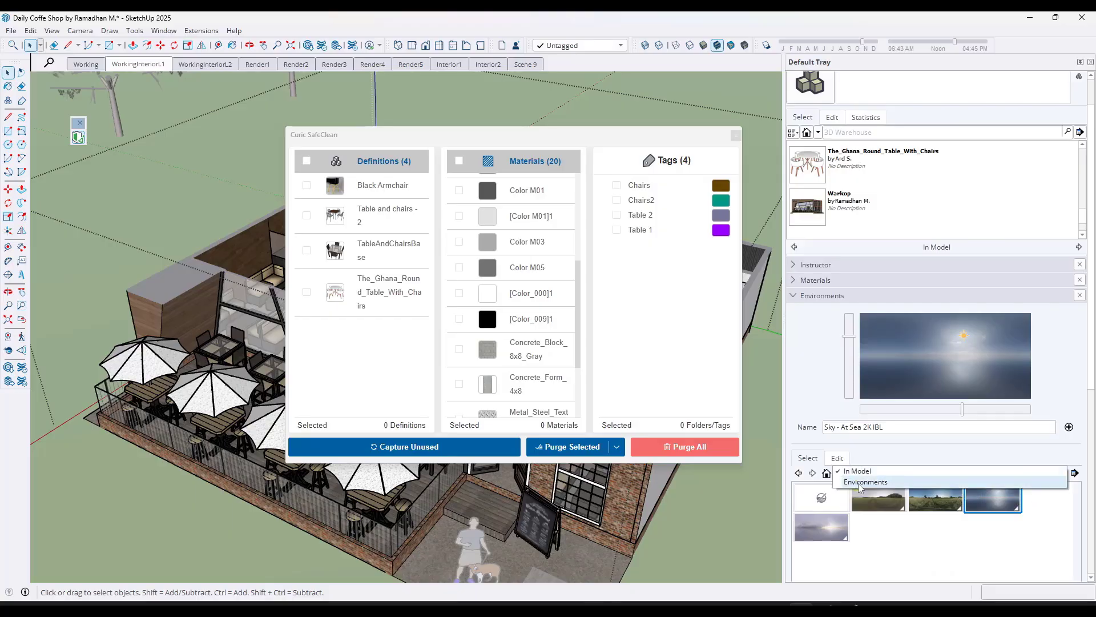
pyautogui.click(862, 482)
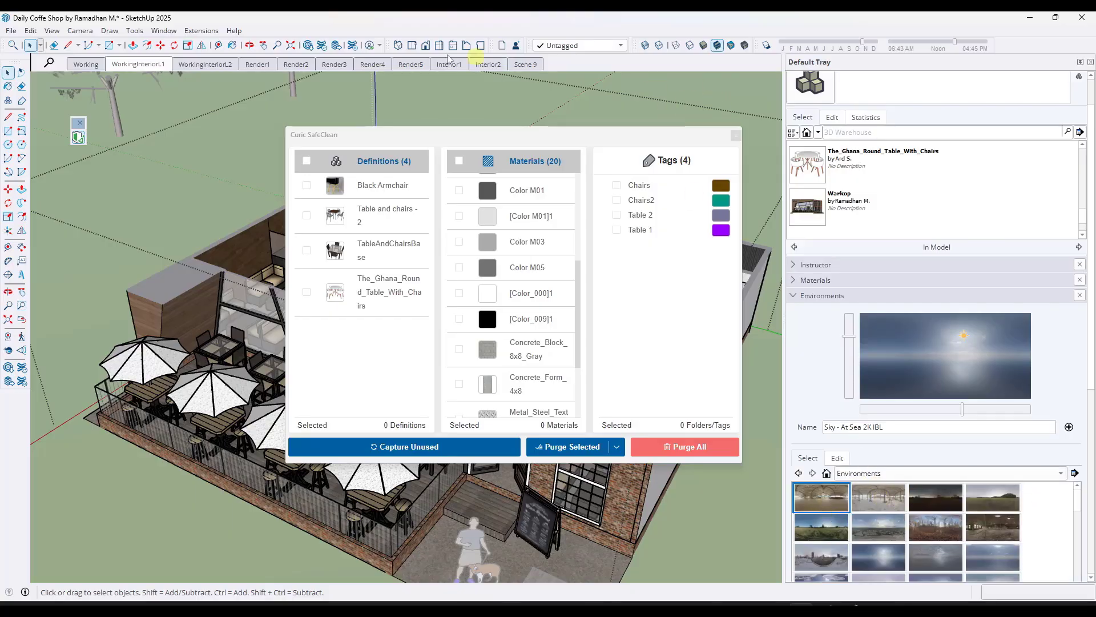
pyautogui.click(258, 64)
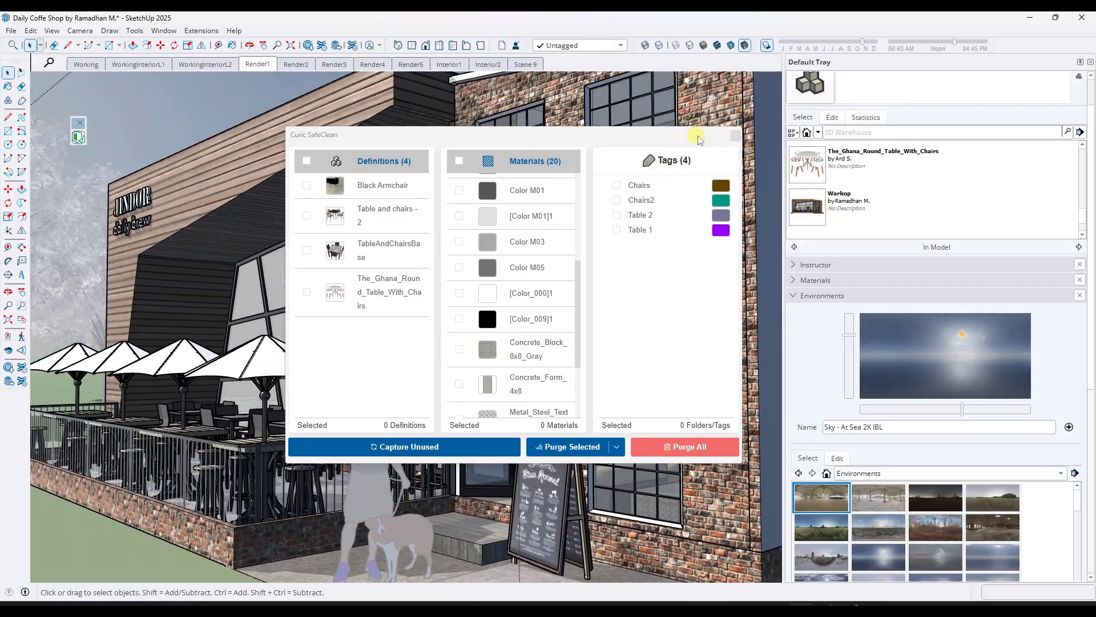
# - Close SafeClean, preview several skies, apply Snowy Hillside 2K IBL, then list In Model environments
pyautogui.click(735, 135)
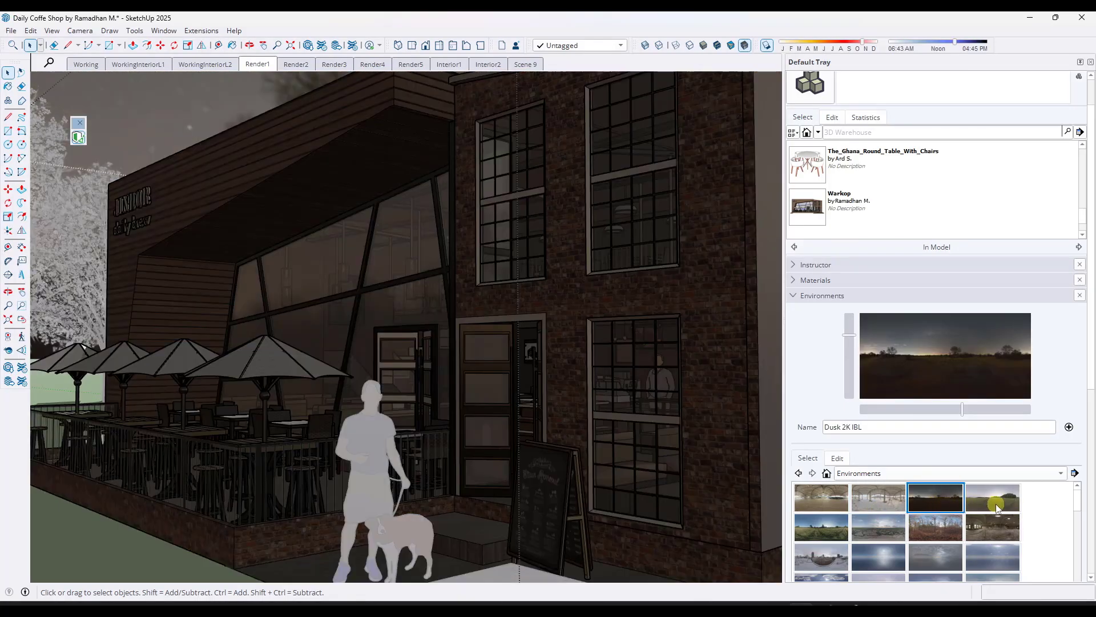
pyautogui.click(993, 500)
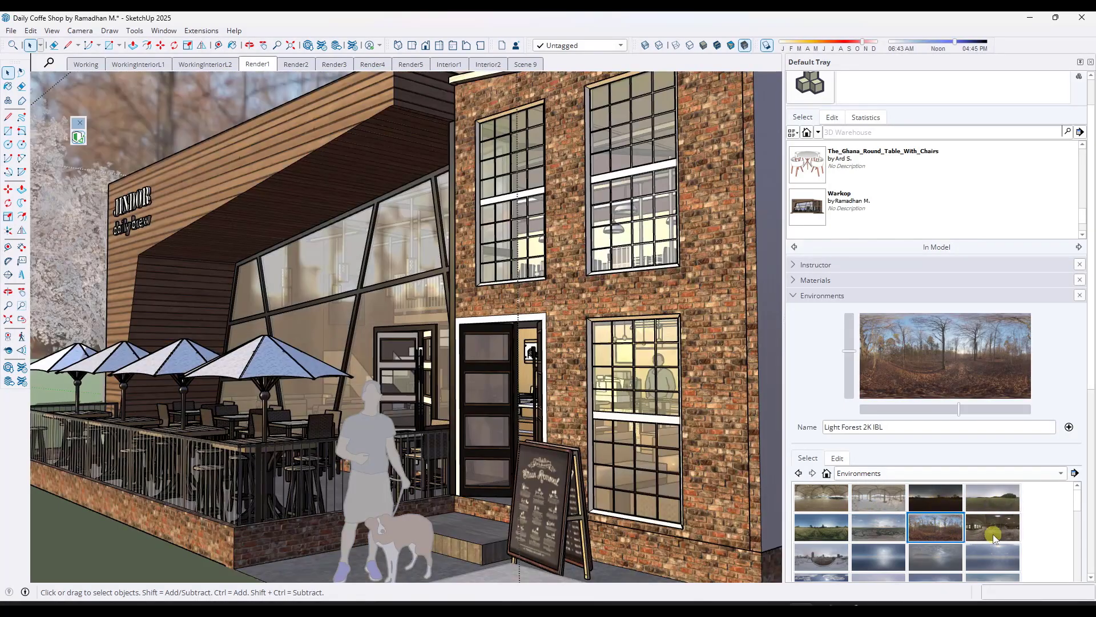
pyautogui.click(993, 528)
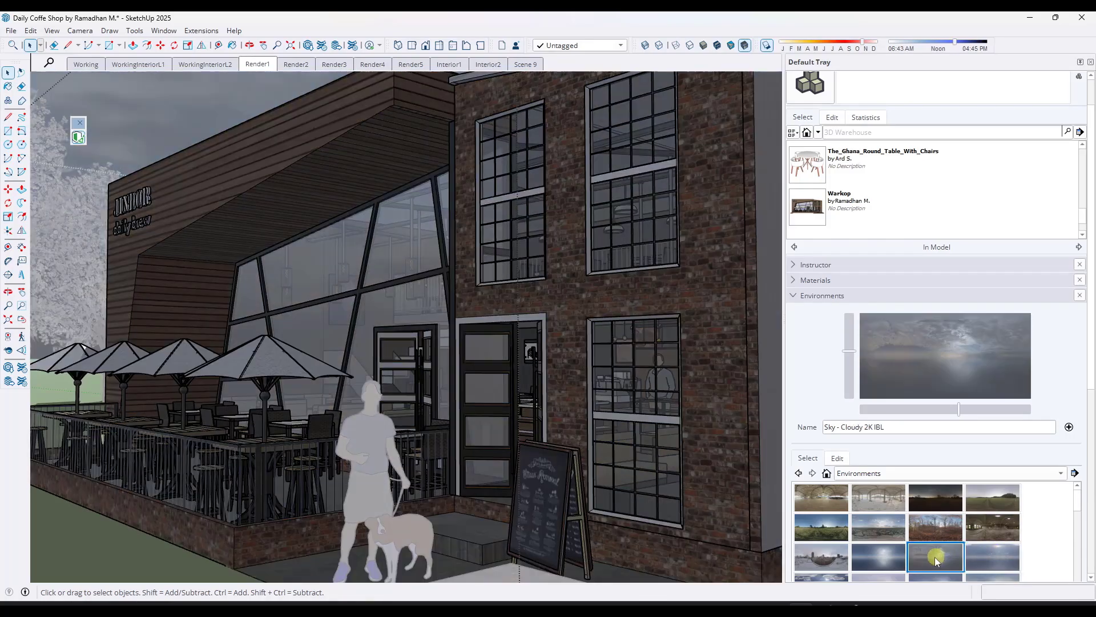
pyautogui.click(891, 557)
pyautogui.scroll(-1, 901, 535)
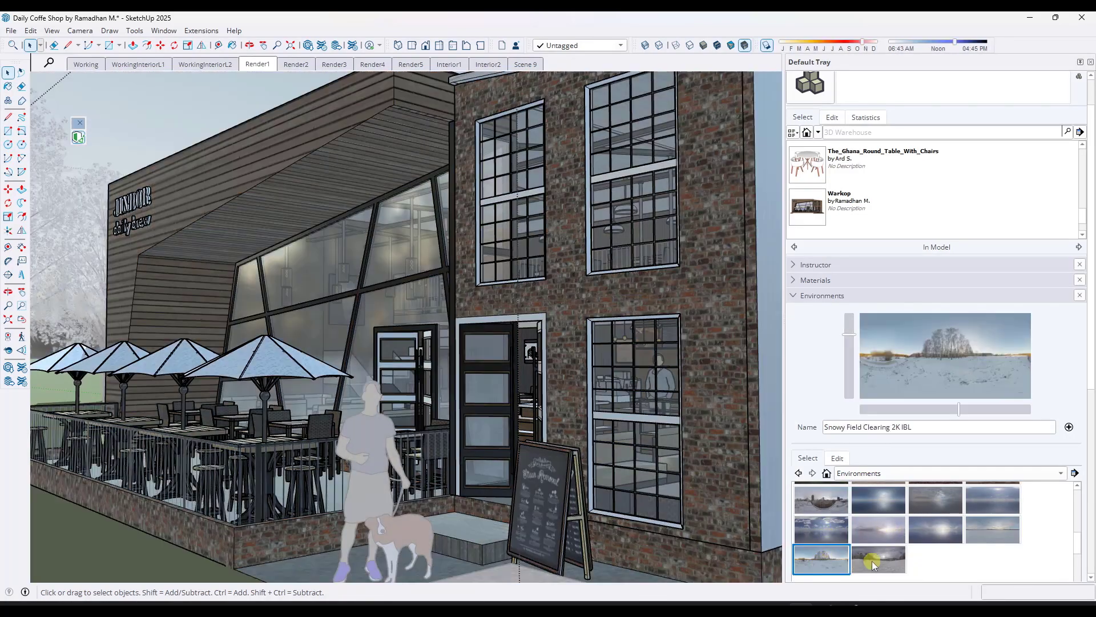
pyautogui.click(874, 558)
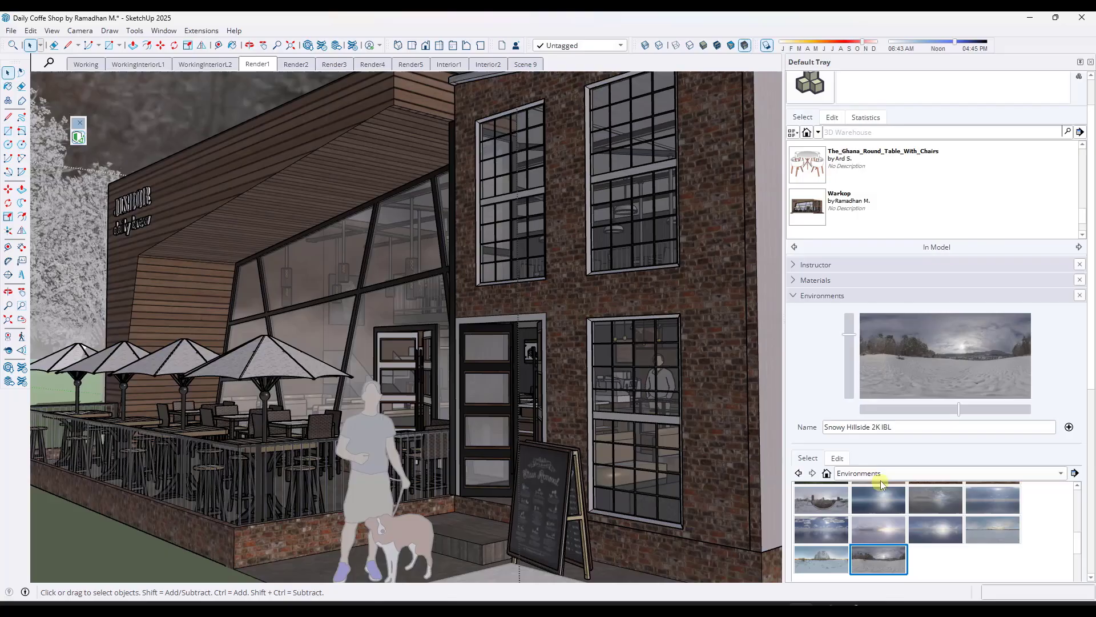
pyautogui.click(871, 479)
# - Try Light Forest 2K IBL, then apply Construction Zone 2K IBL to Render1
pyautogui.click(866, 460)
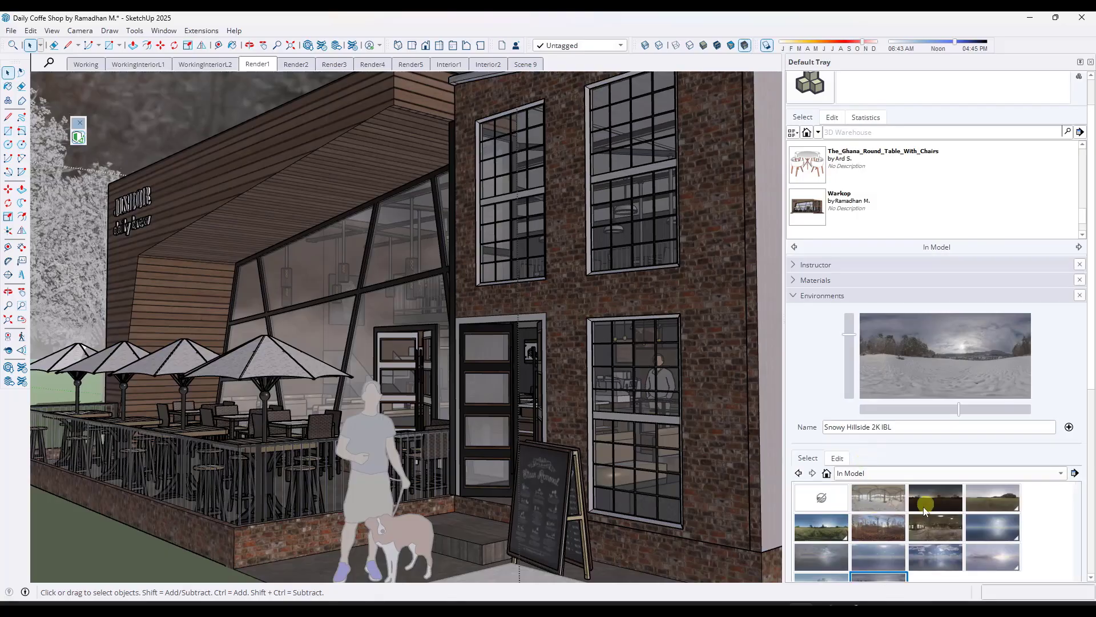
pyautogui.scroll(-1, 986, 534)
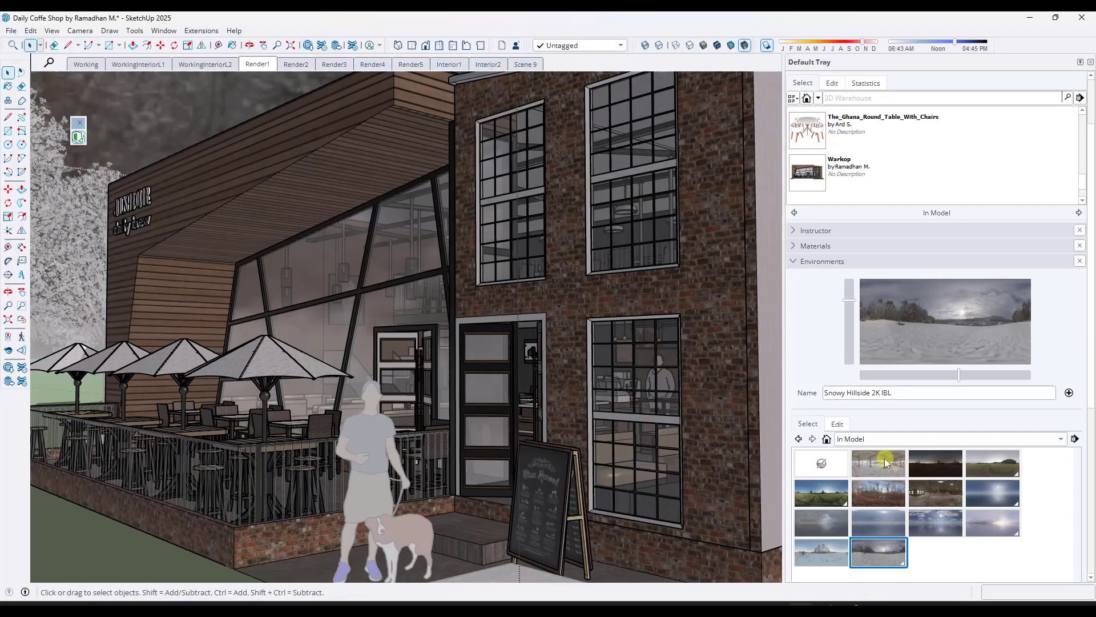
pyautogui.click(889, 507)
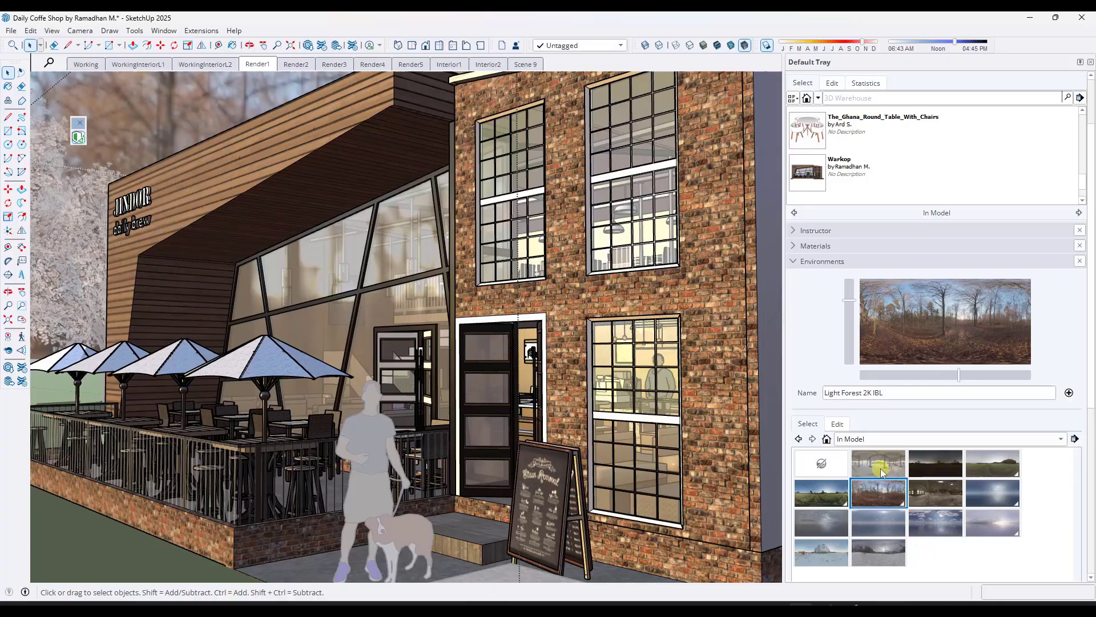
pyautogui.click(879, 470)
# - Zoom out and orbit around the coffee shop to view the new lighting
pyautogui.scroll(-10, 531, 337)
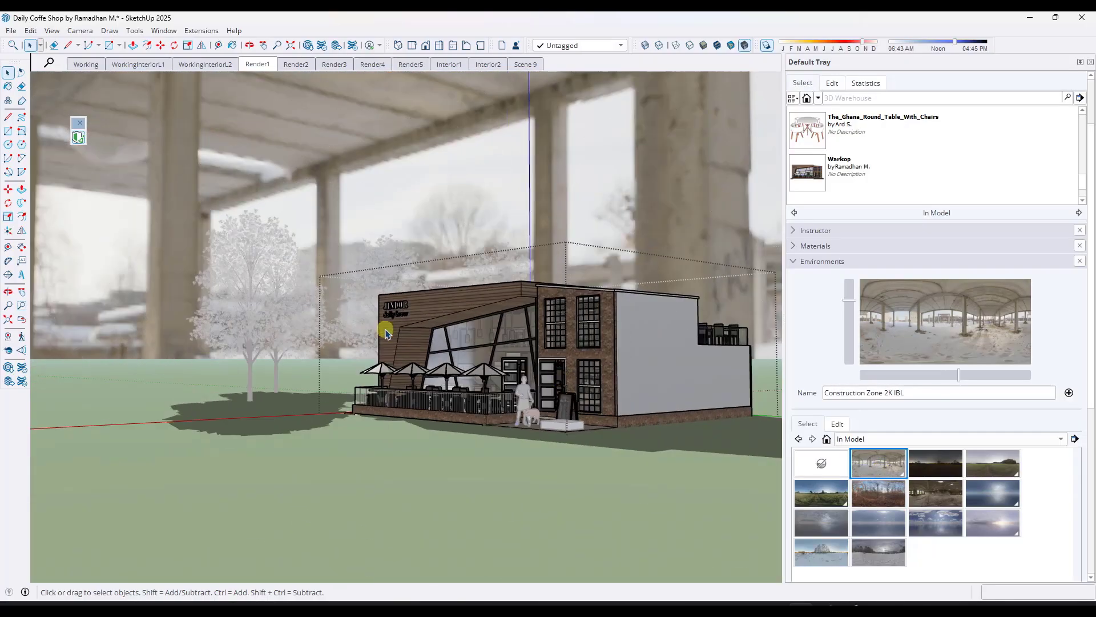
pyautogui.moveTo(702, 349); pyautogui.dragTo(711, 351, button='middle')
pyautogui.moveTo(564, 276); pyautogui.dragTo(464, 388, button='middle')
pyautogui.scroll(8, 531, 380)
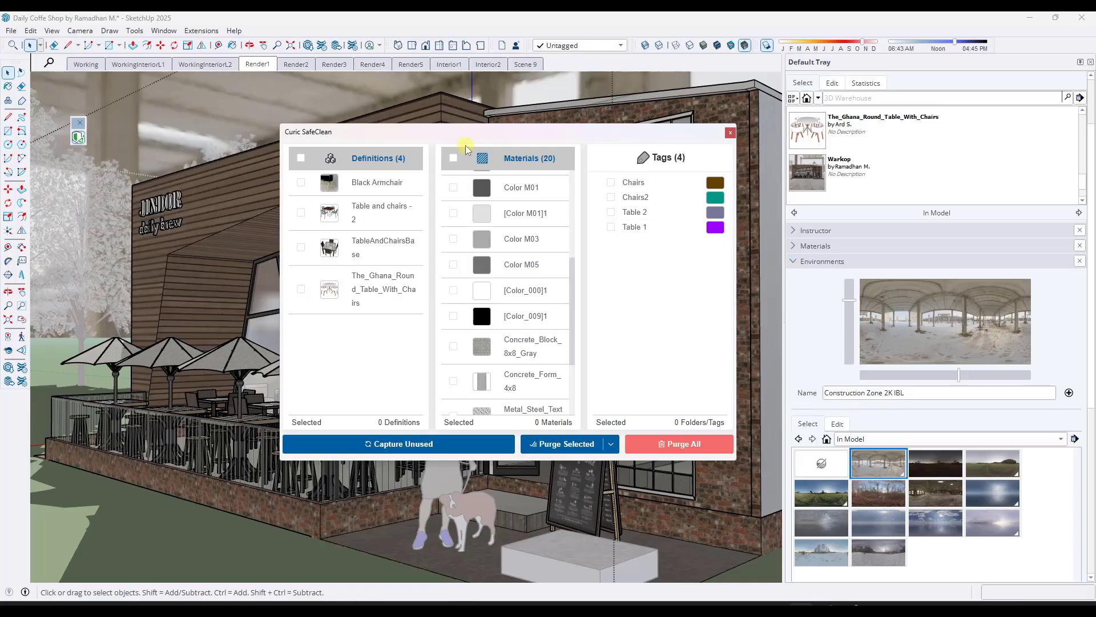
# - Move the SafeClean window further left over the café view
pyautogui.moveTo(465, 146); pyautogui.dragTo(416, 153)
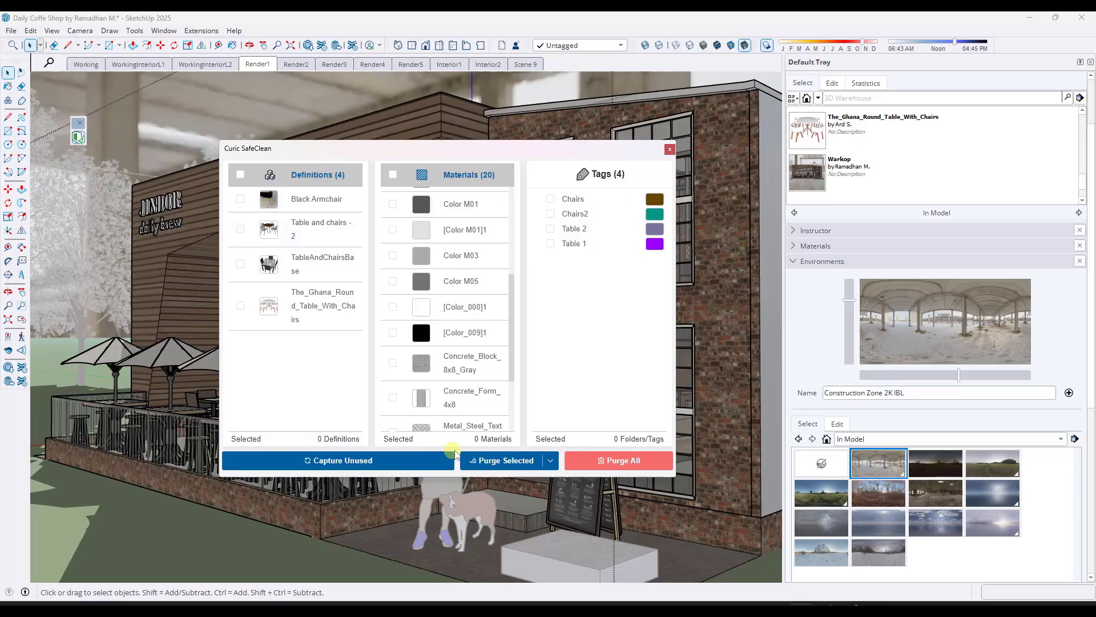